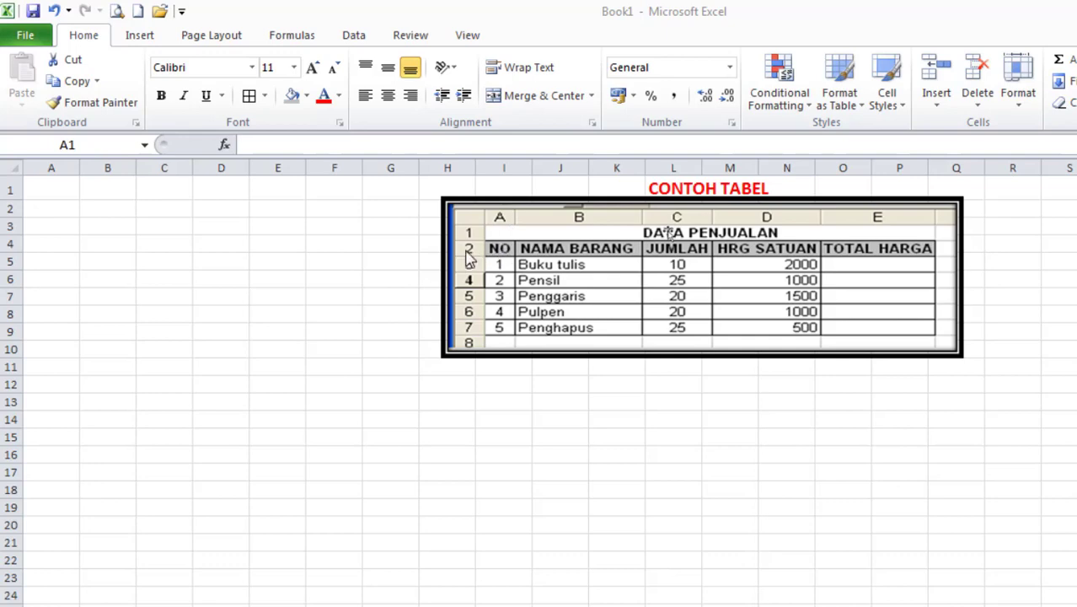
Enter the headers NO in A2 and NAMA BARANG in B2, and fit column B's width to its header.
left_click(45, 213)
left_click(45, 214)
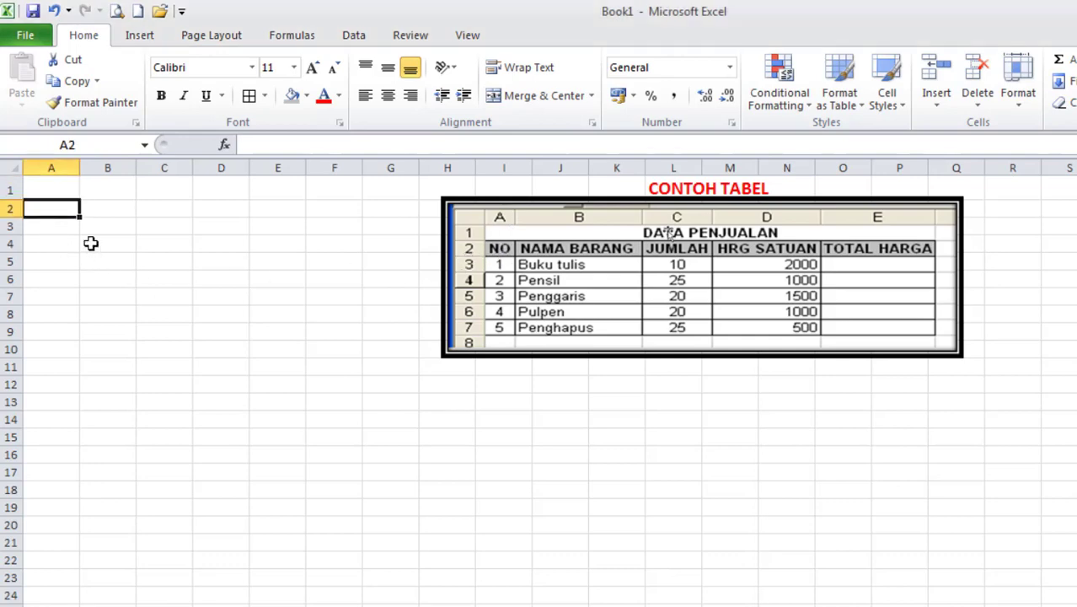
type("NO")
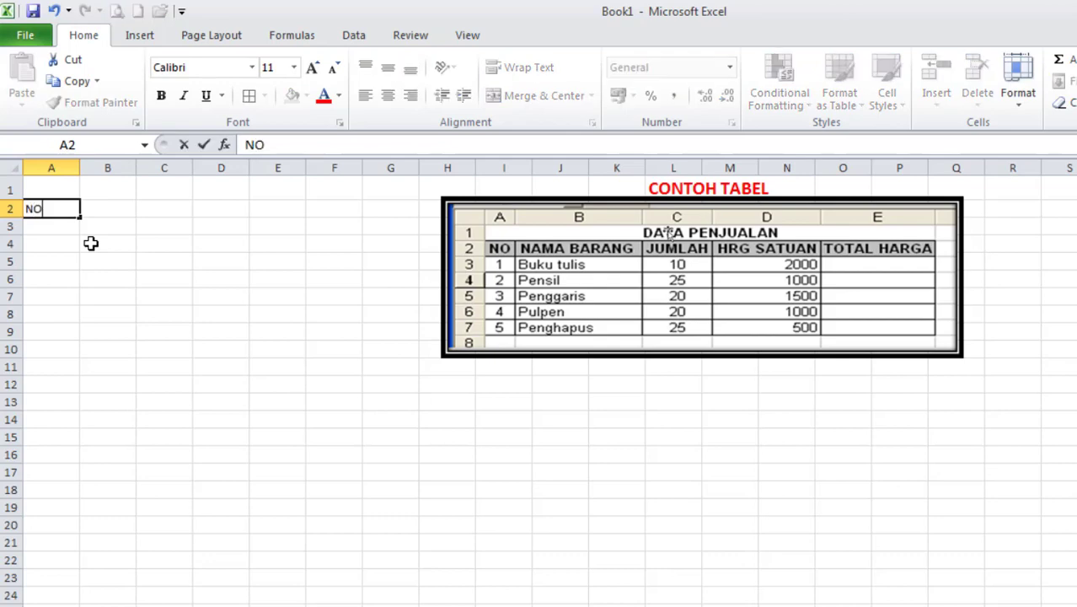
key("Tab")
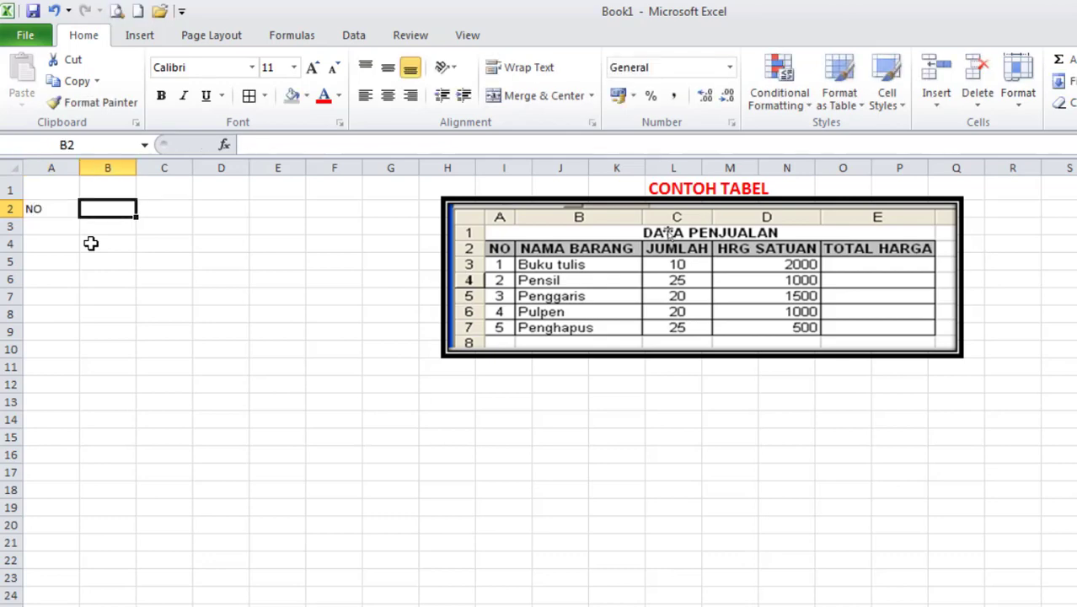
type("NAM")
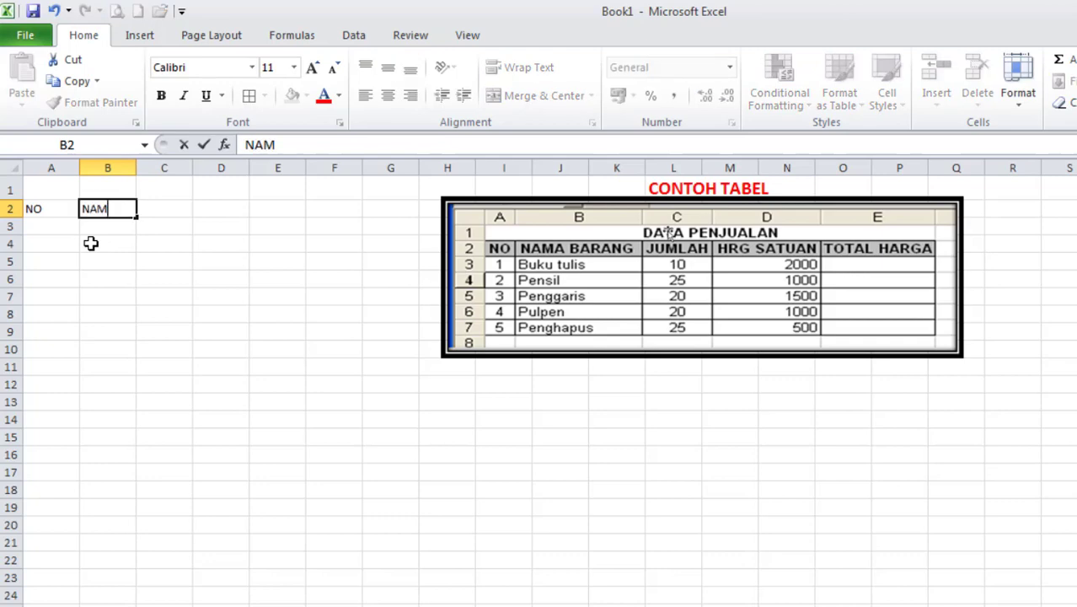
type("A BARANG")
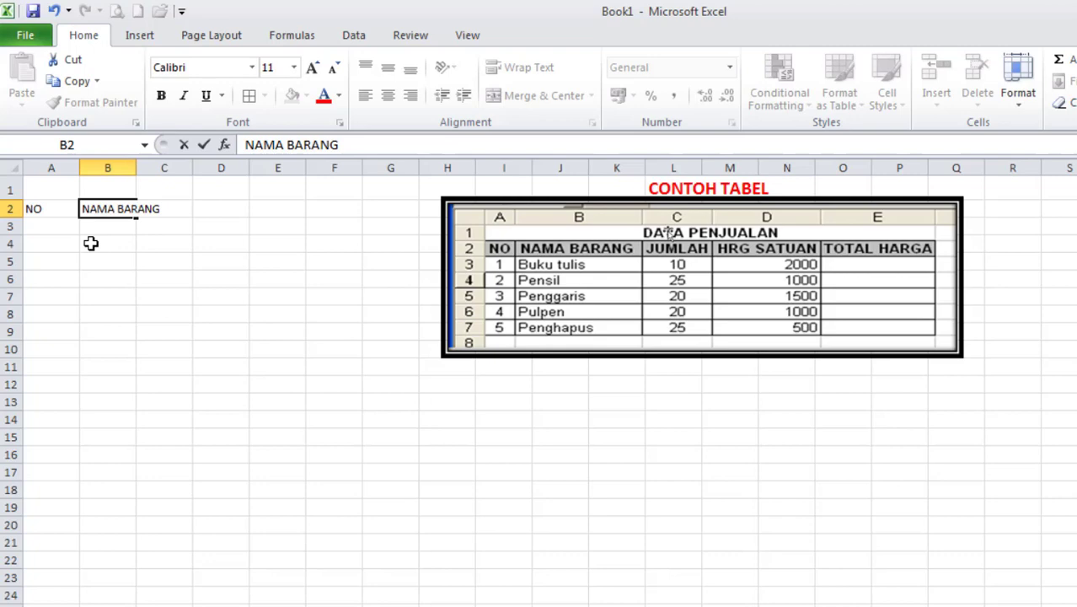
key("Tab")
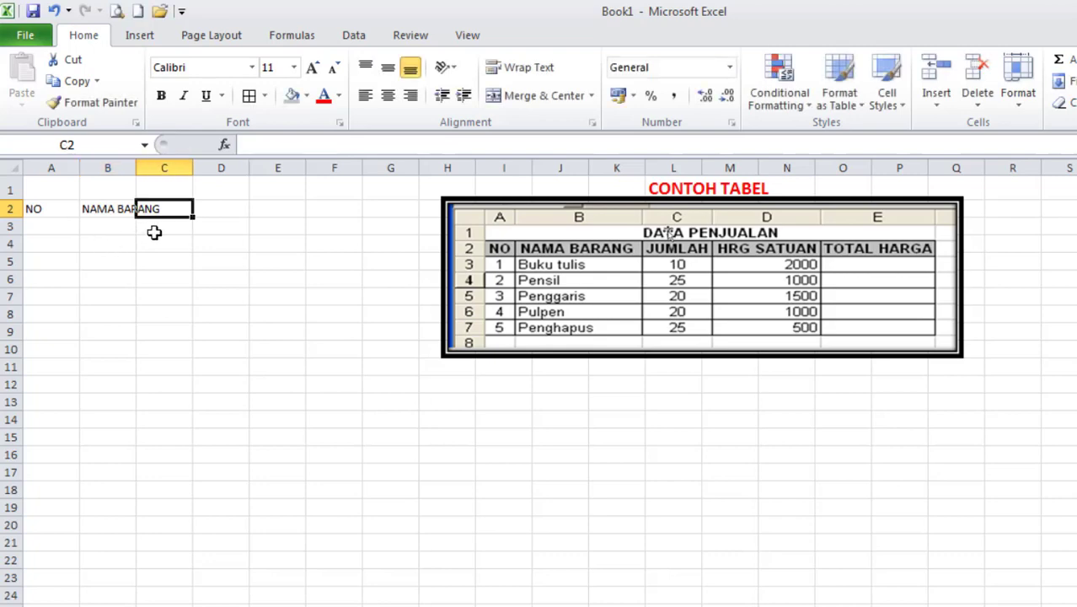
left_click(115, 208)
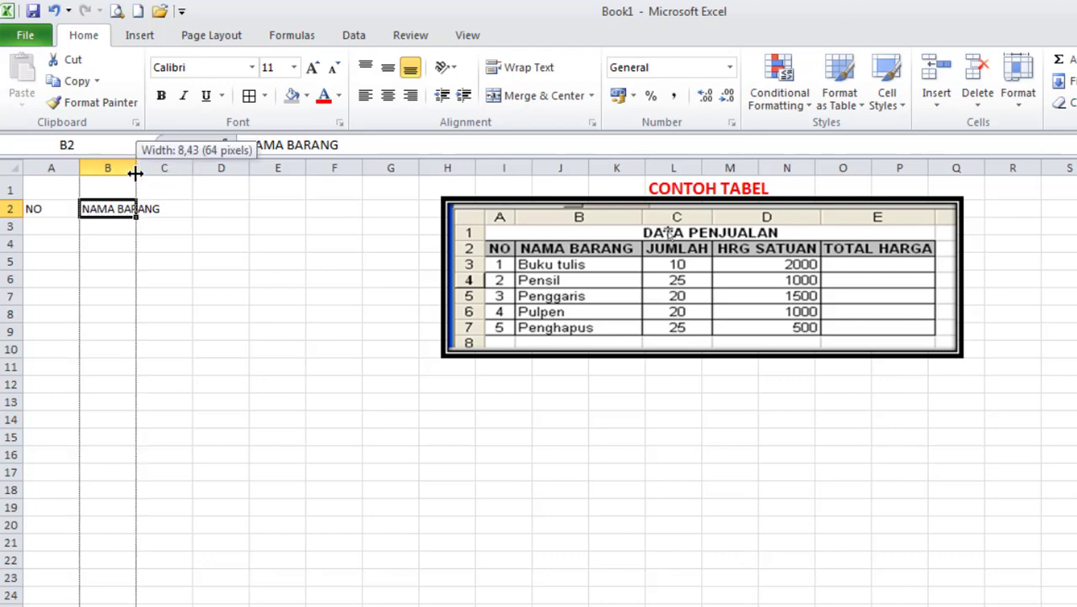
double_click(135, 173)
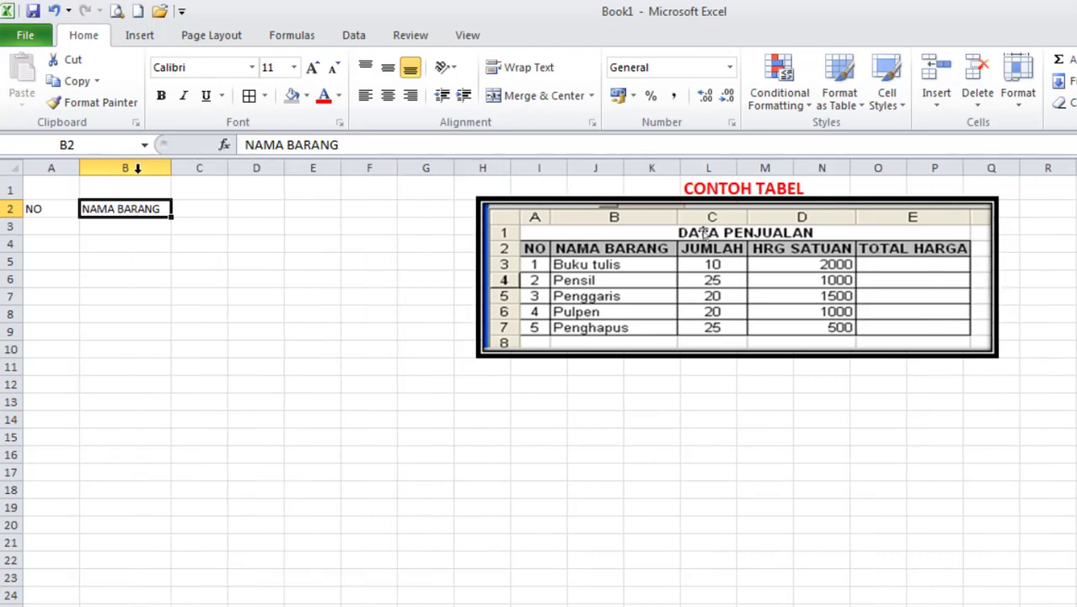
Enter the headers JUMLAH in C2 and HRG SATUAN in D2, and fit column D's width to its header.
left_click(204, 215)
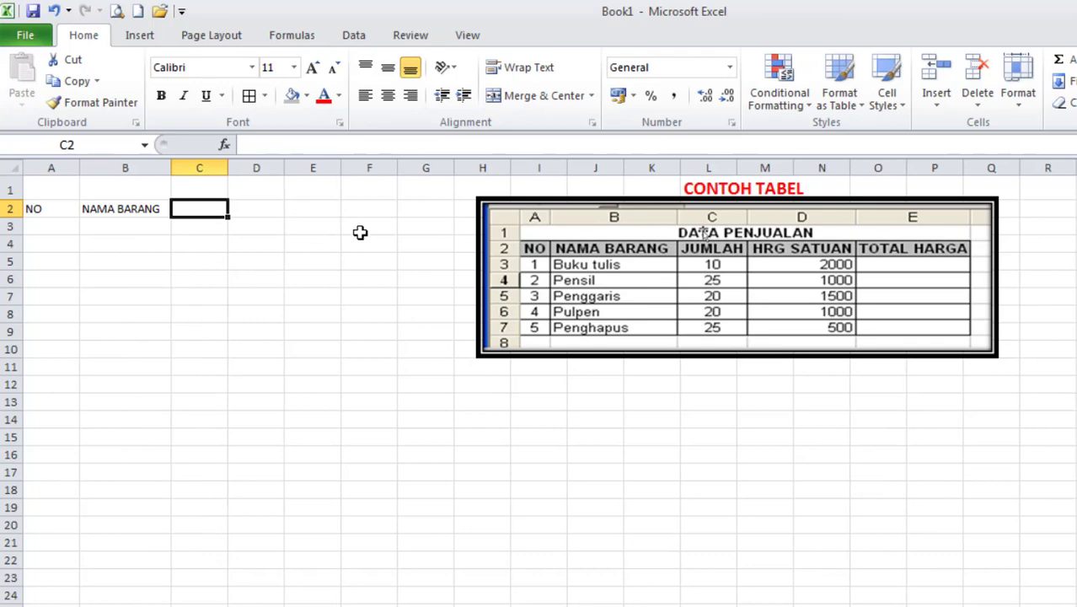
type("JUMLAH")
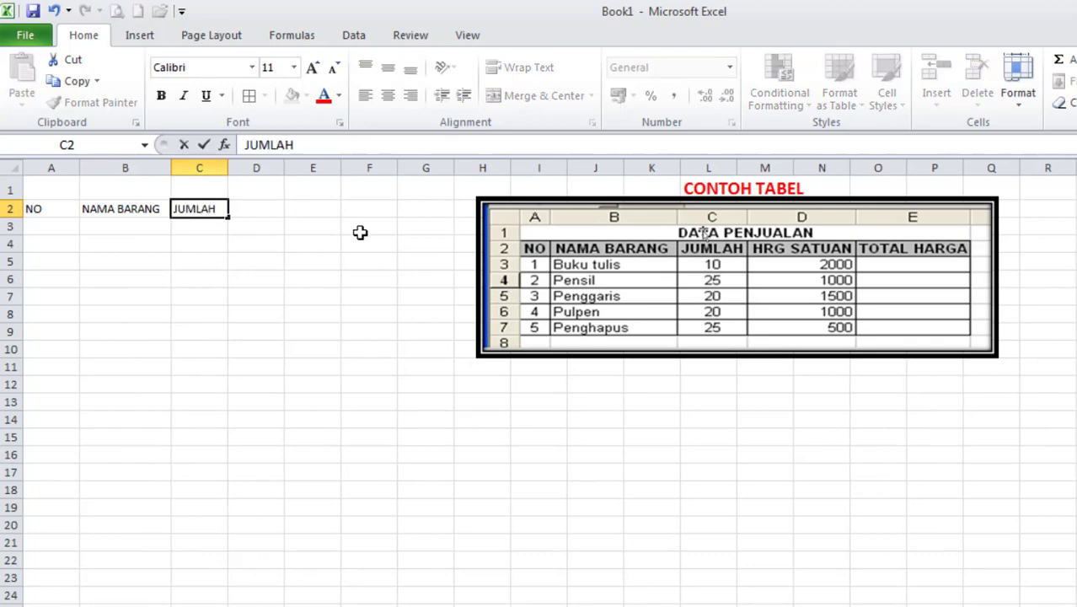
key("Tab")
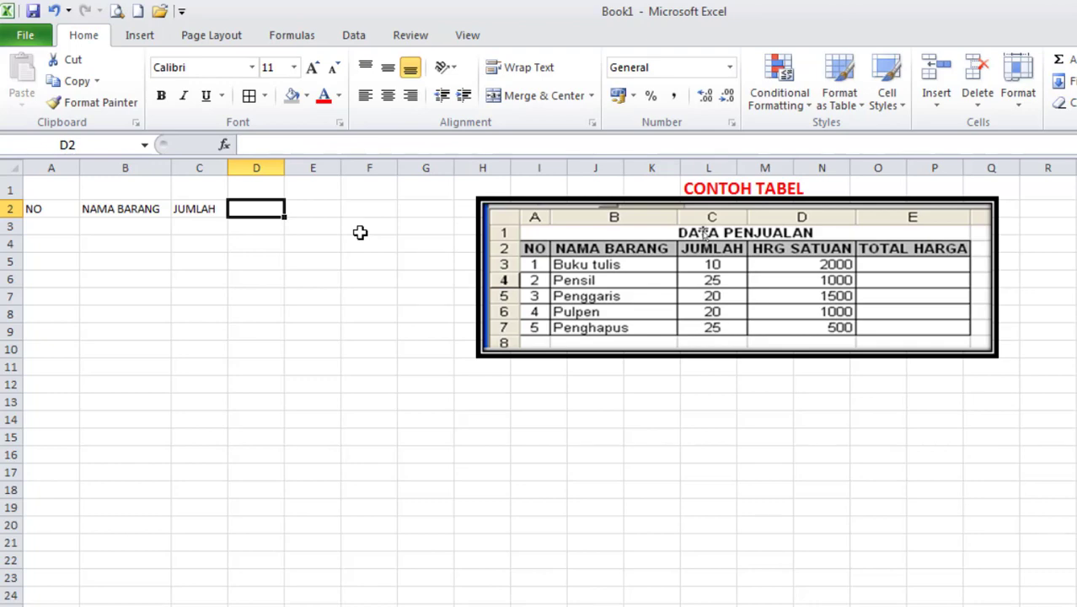
type("HRG S")
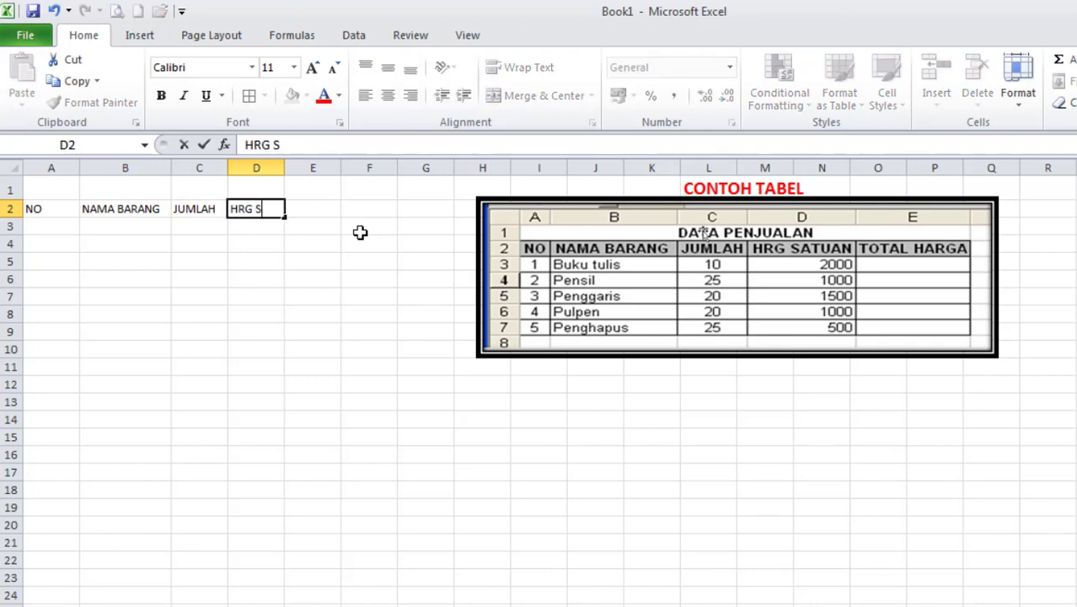
type("ATUAN")
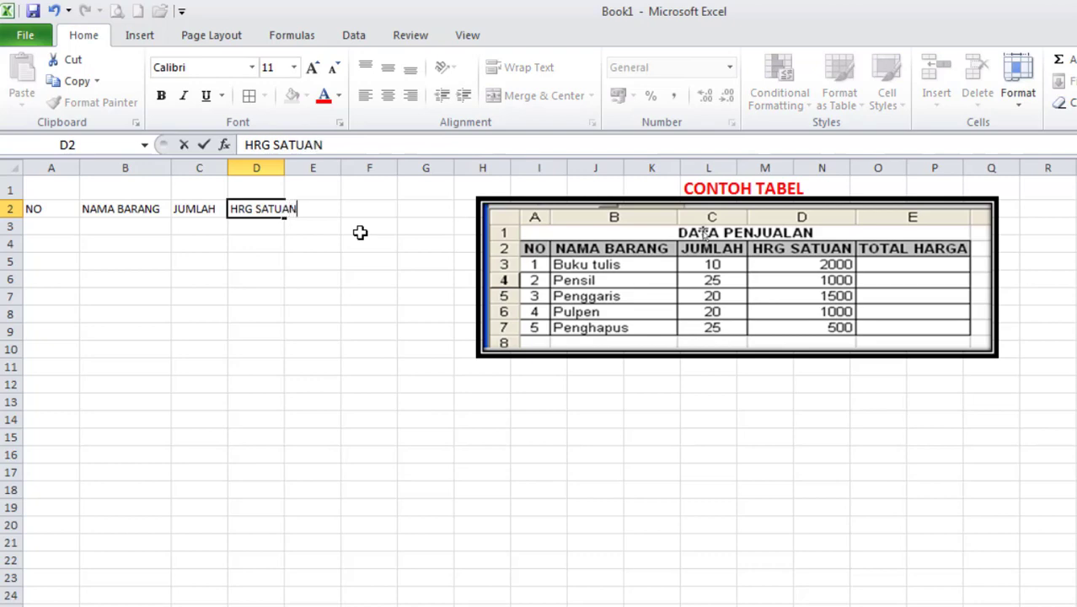
key("Tab")
key("Left")
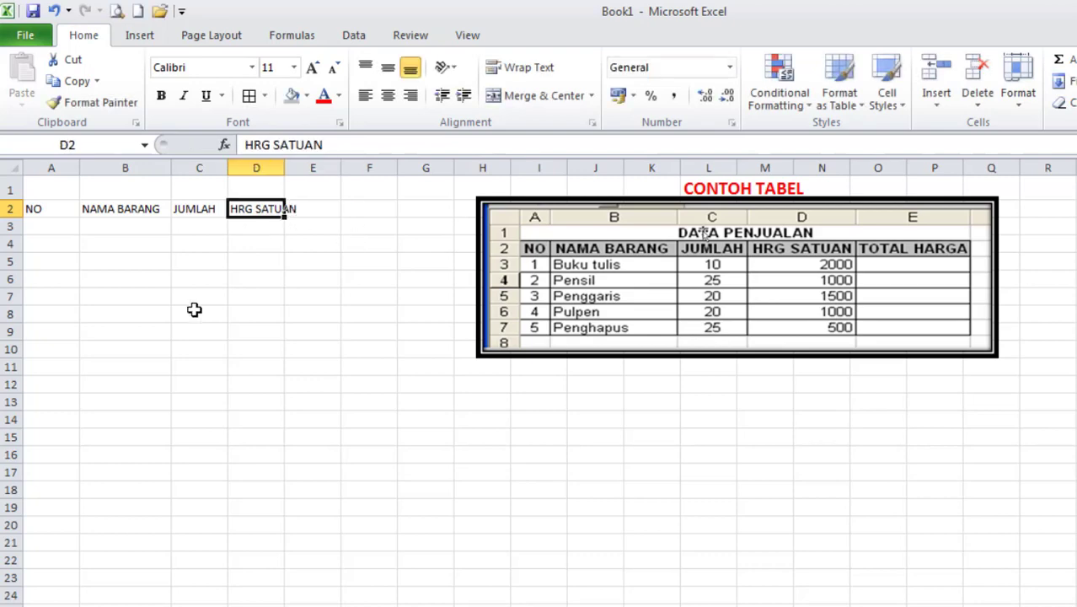
double_click(285, 162)
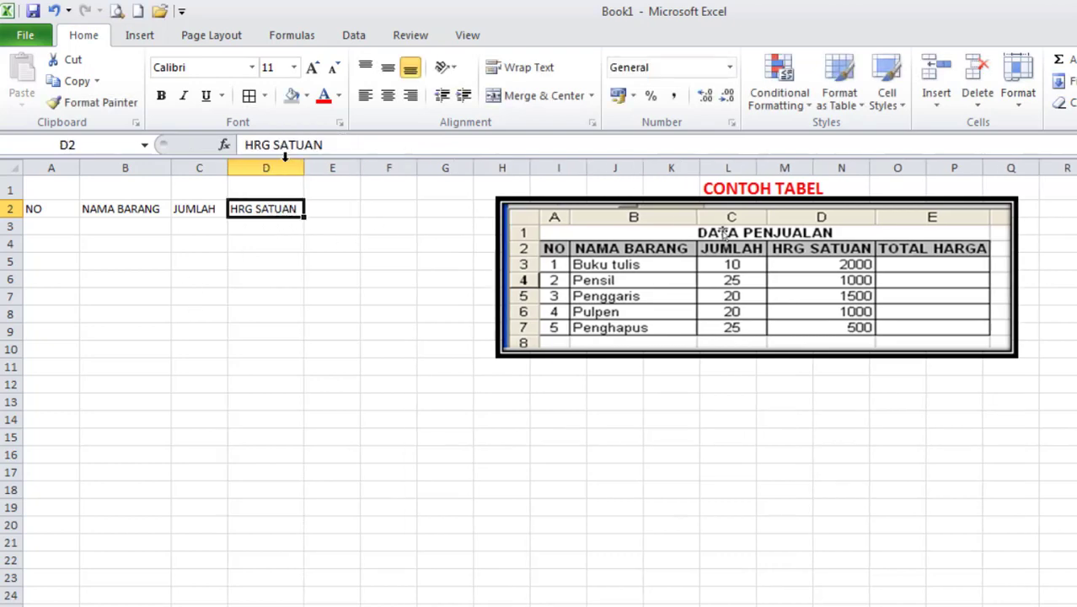
Enter the header TOTAL HARGA in E2 and widen column E so the whole header fits.
left_click(339, 210)
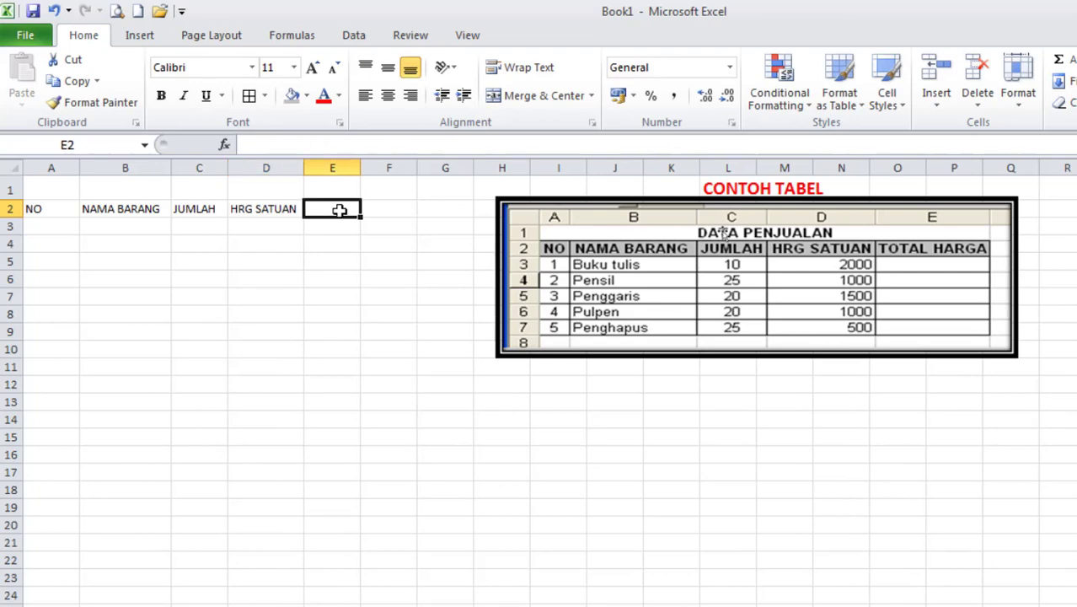
type("TOTAL HARGA")
key("Return")
type("\\")
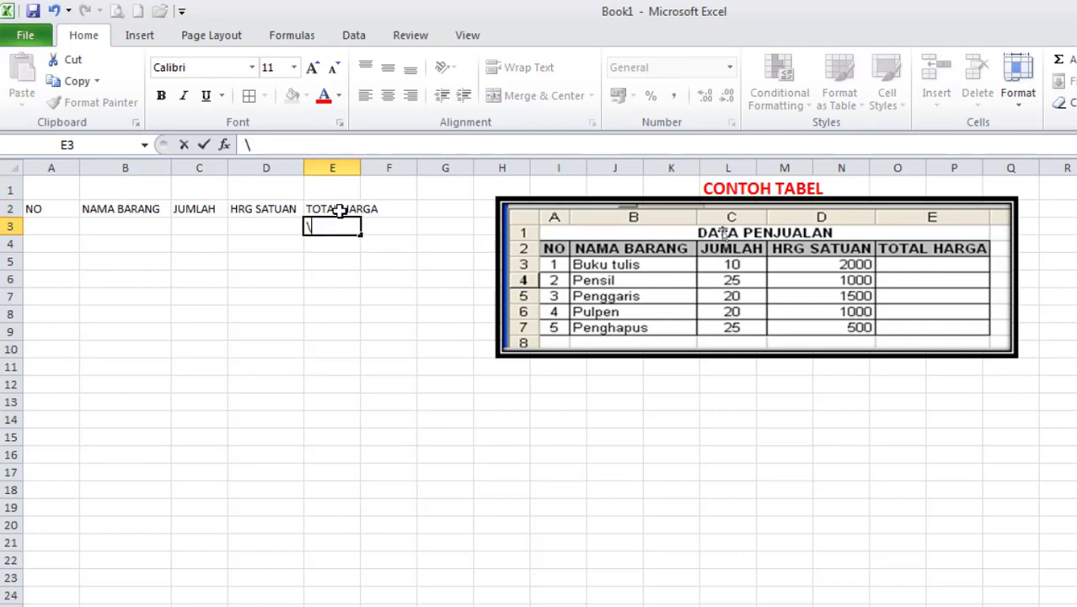
key("BackSpace")
key("Return")
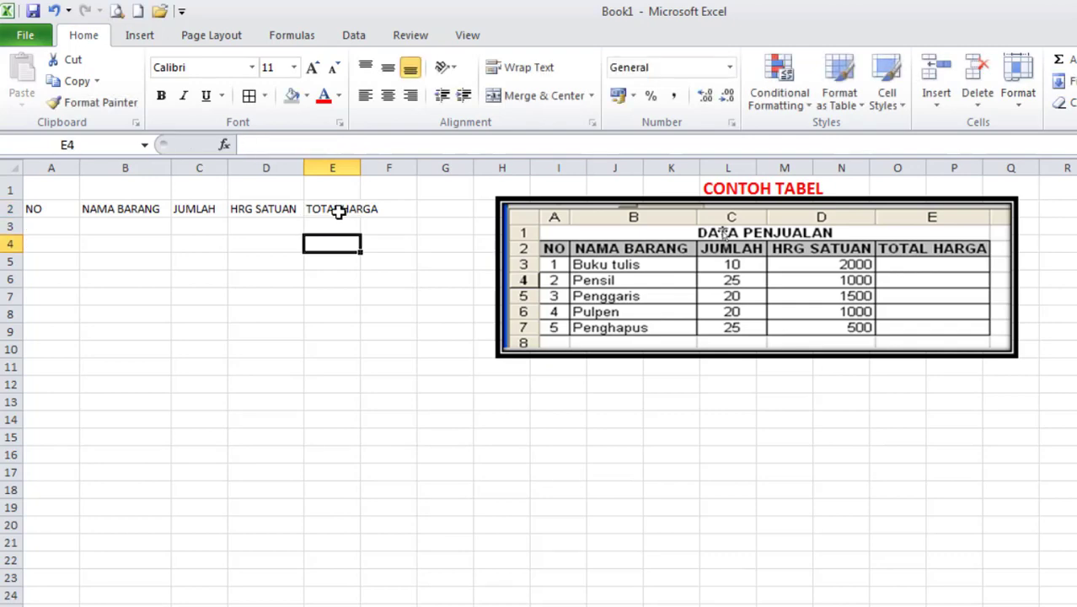
left_click(350, 213)
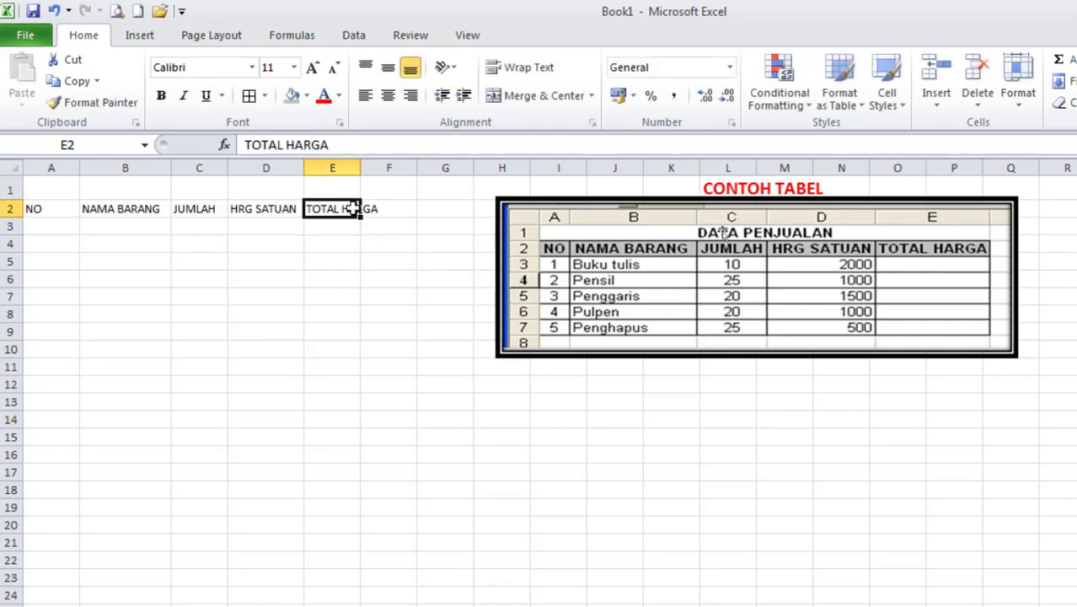
left_click_drag(359, 170, 387, 169)
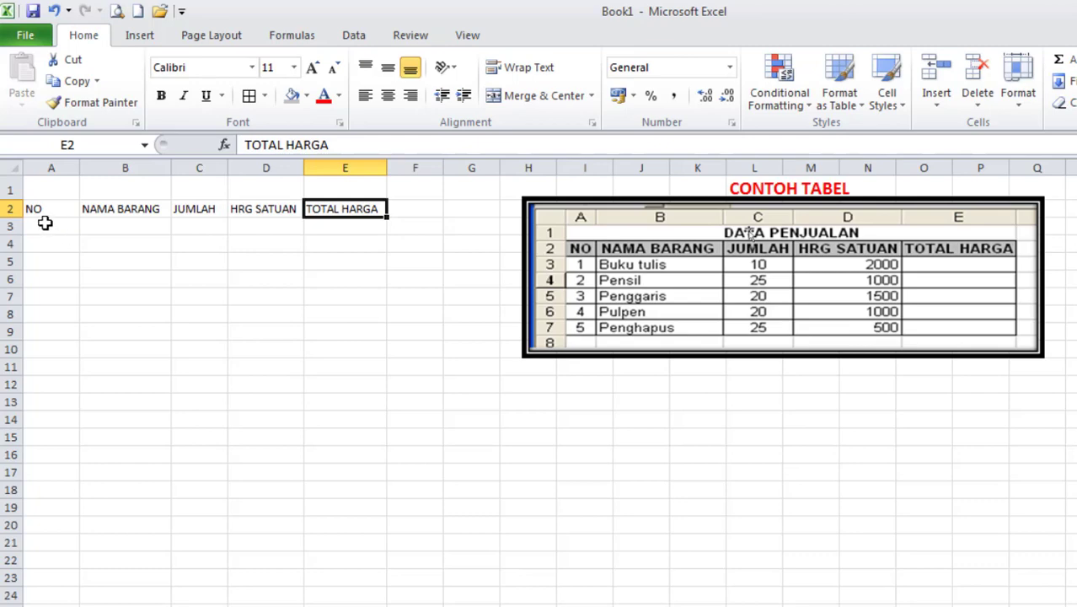
Format the header cells A2:E2 as bold, horizontally centered text with font size 12.
left_click_drag(32, 209, 355, 208)
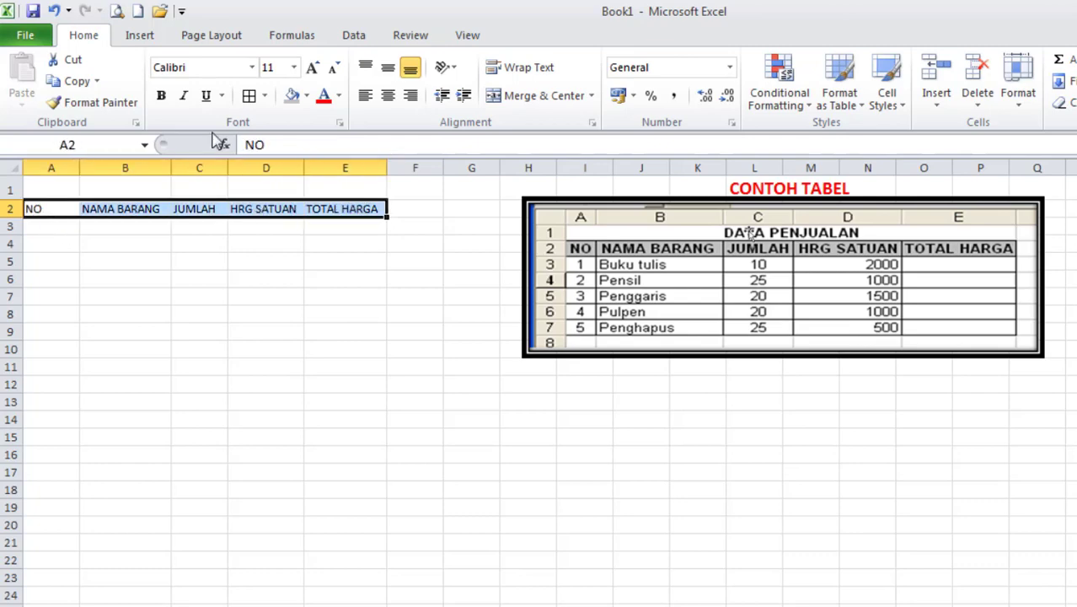
left_click(161, 96)
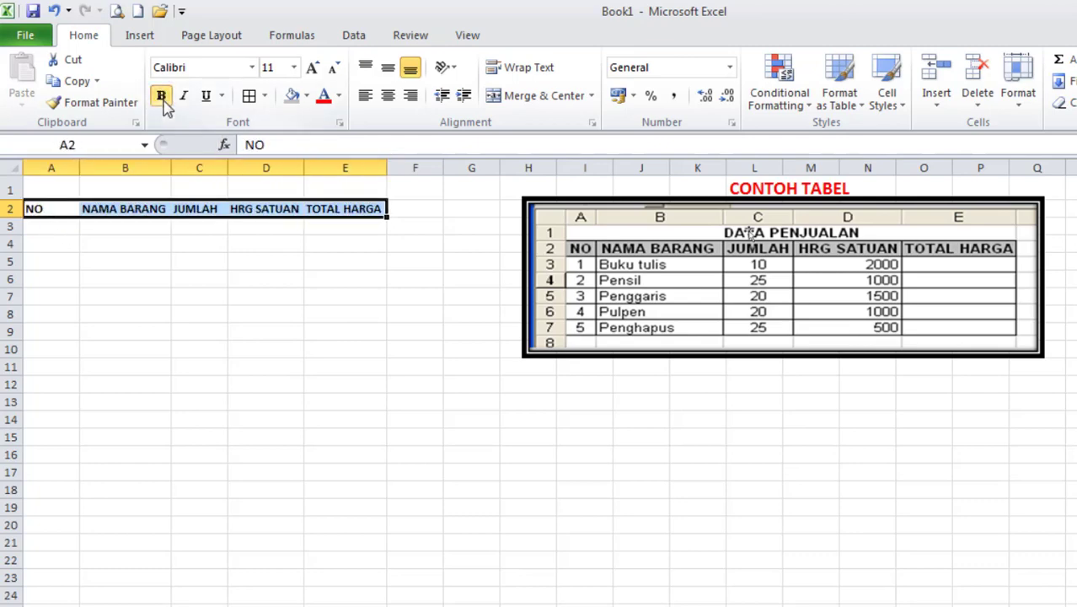
left_click(387, 96)
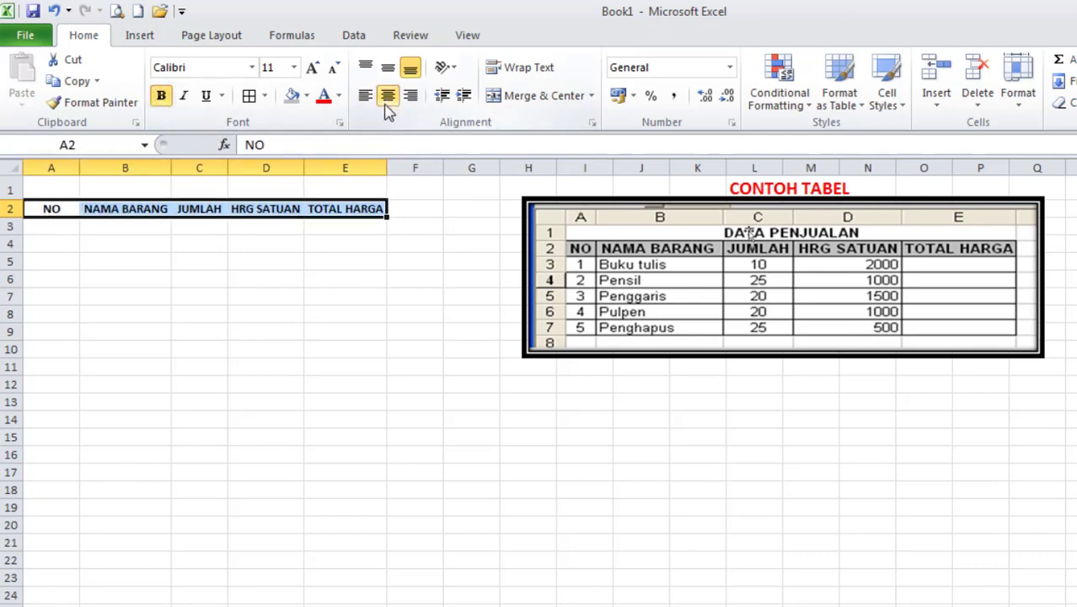
left_click(293, 67)
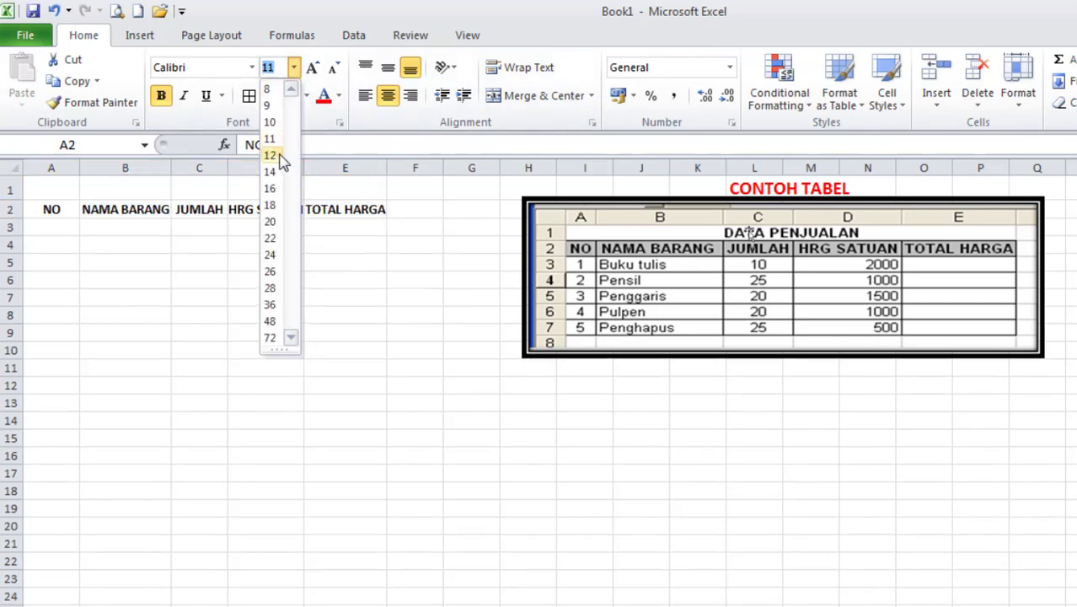
left_click(270, 155)
left_click(325, 347)
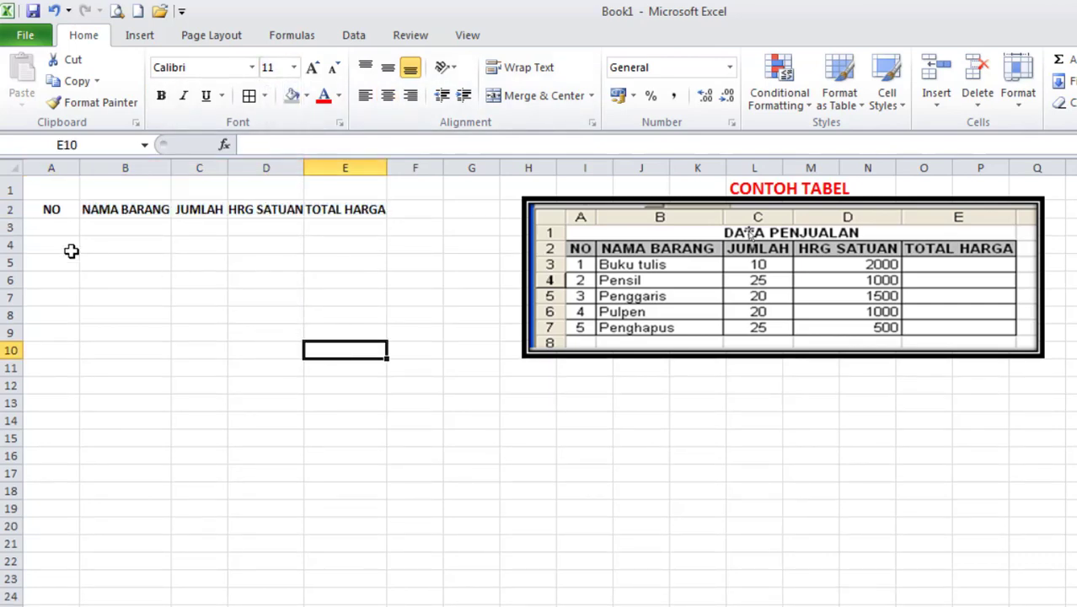
Set the font size of the entire worksheet to 12.
left_click(19, 171)
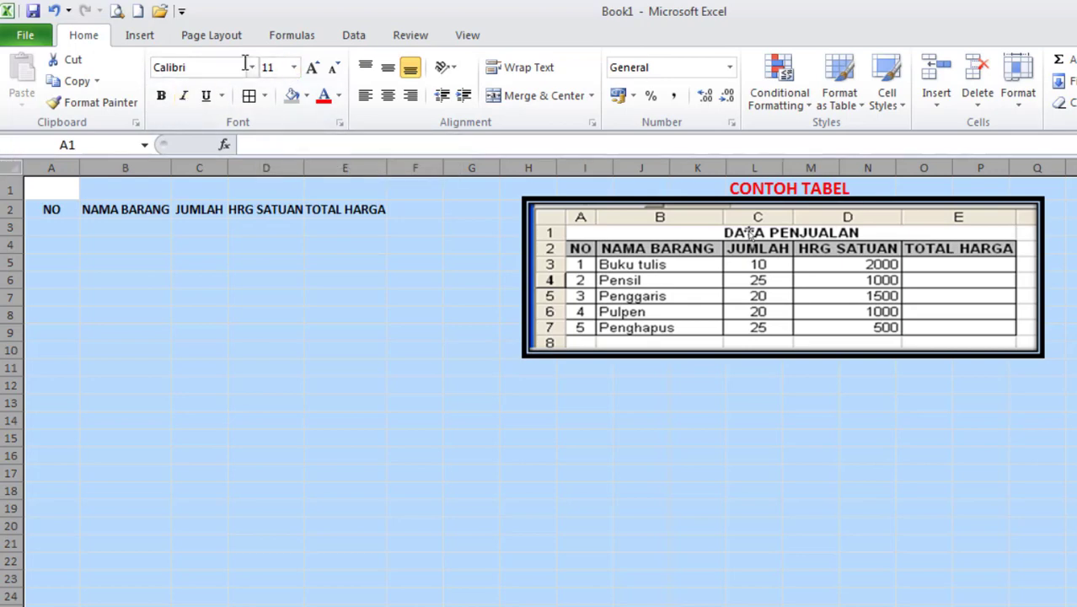
left_click(294, 67)
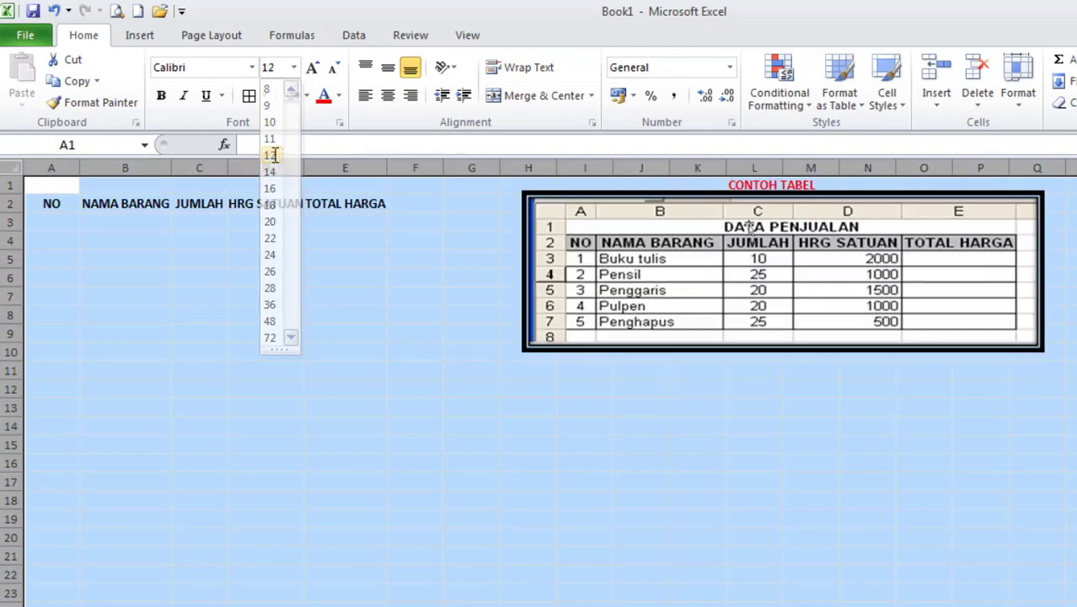
left_click(269, 156)
left_click(256, 333)
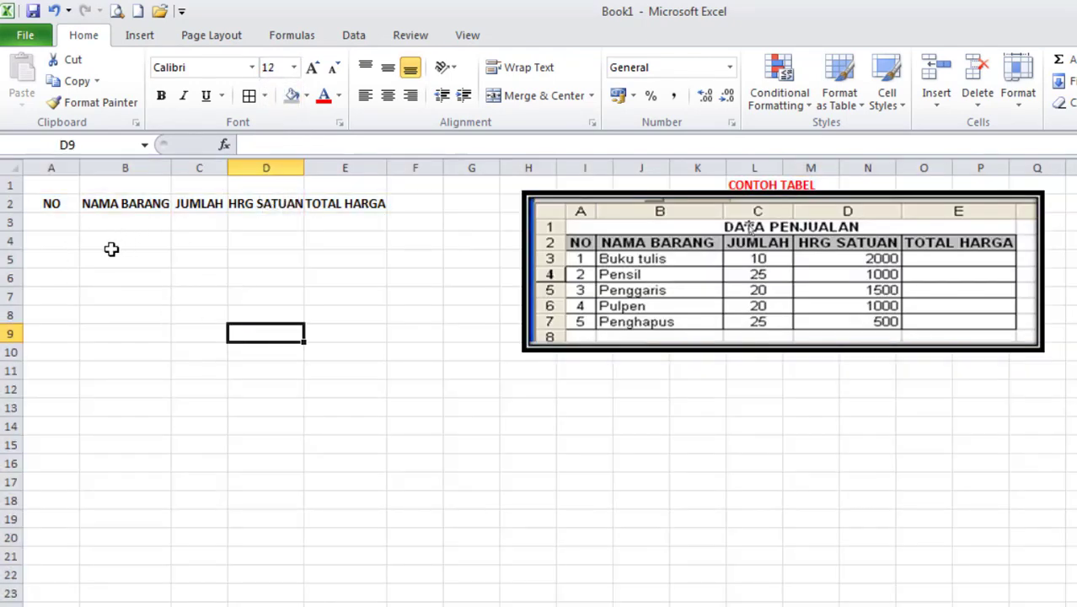
Fit column A's width to the NO header and enter 1 in A3 and 2 in A4.
left_click(54, 228)
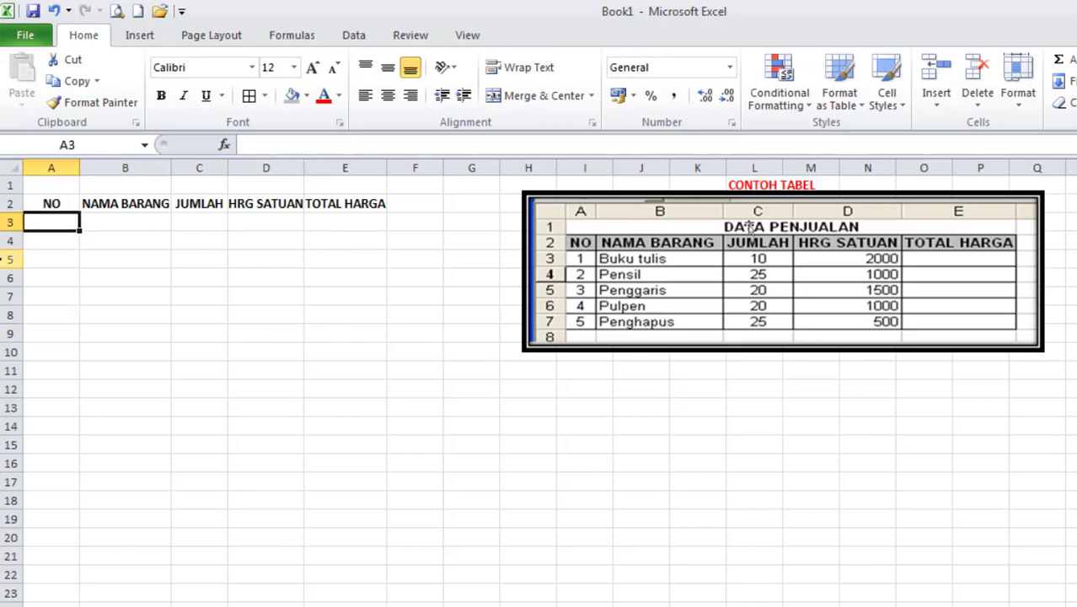
double_click(79, 164)
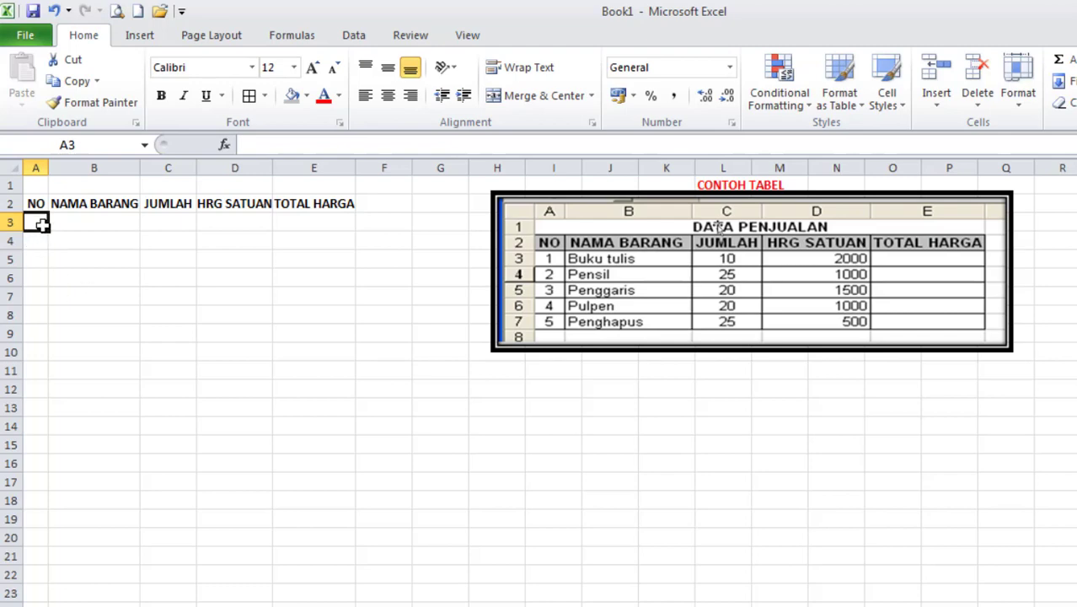
type("1")
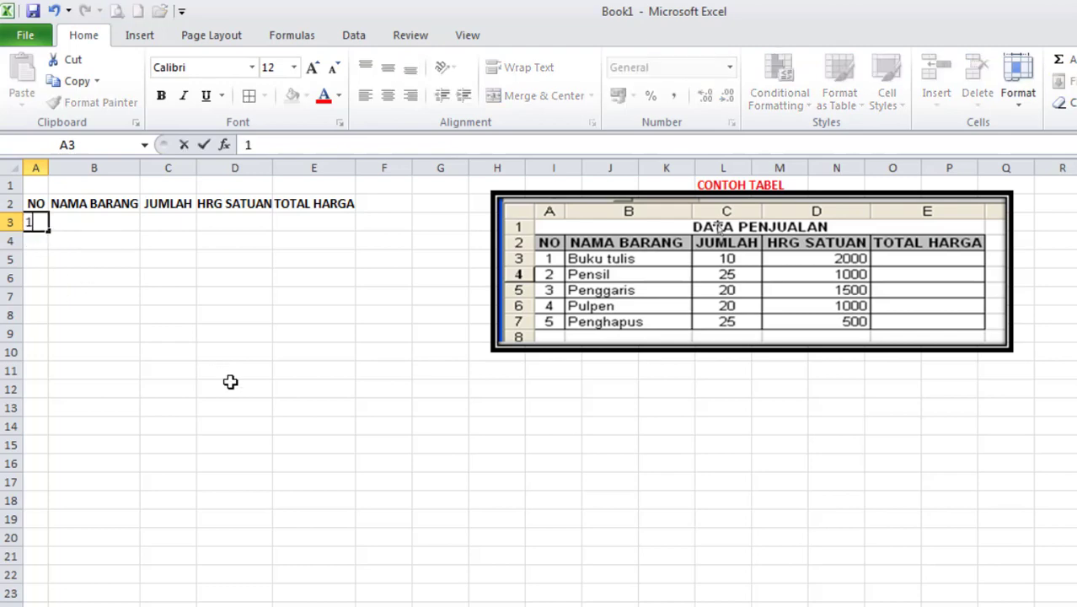
key("Return")
type("2")
key("Return")
Extend the number series from A3:A4 down to 5 in A7 and center the numbers horizontally.
left_click_drag(41, 222, 45, 241)
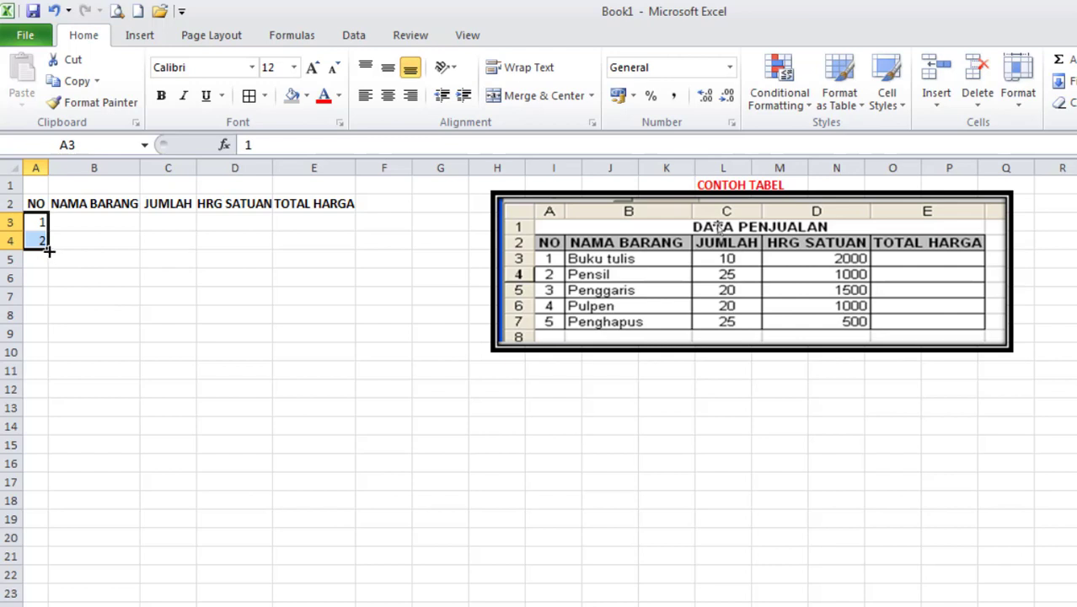
left_click_drag(49, 249, 50, 307)
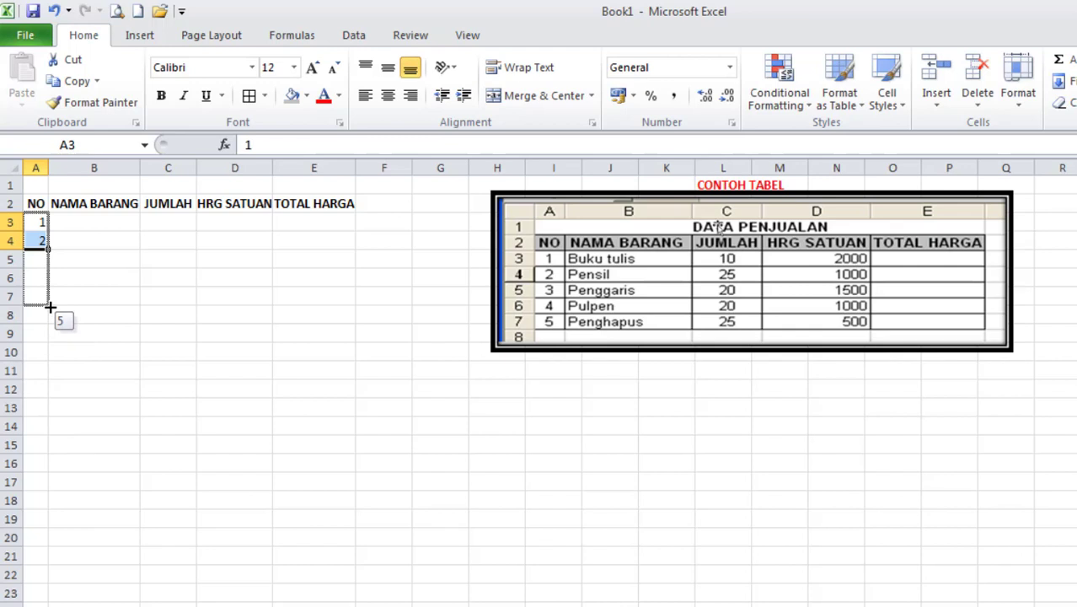
left_click_drag(50, 306, 51, 309)
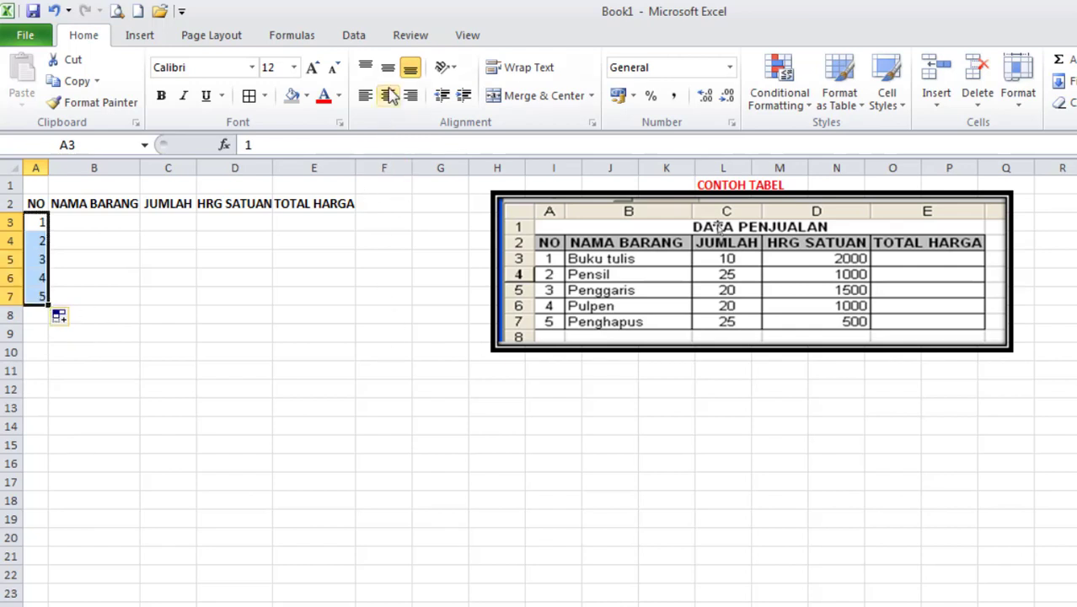
left_click(388, 95)
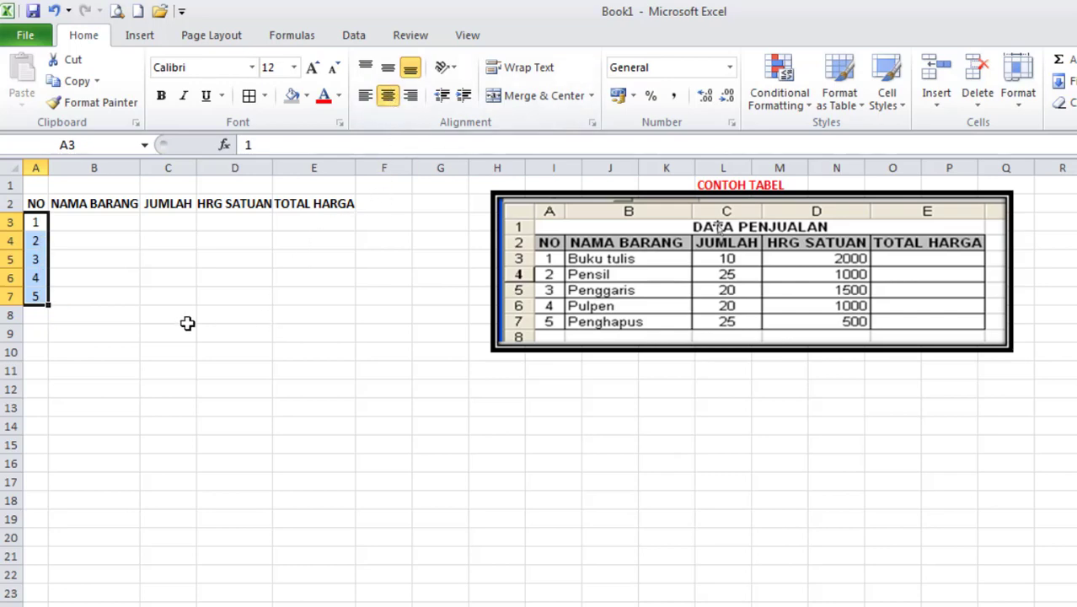
Apply all borders to the table range A2:E7.
left_click(124, 280)
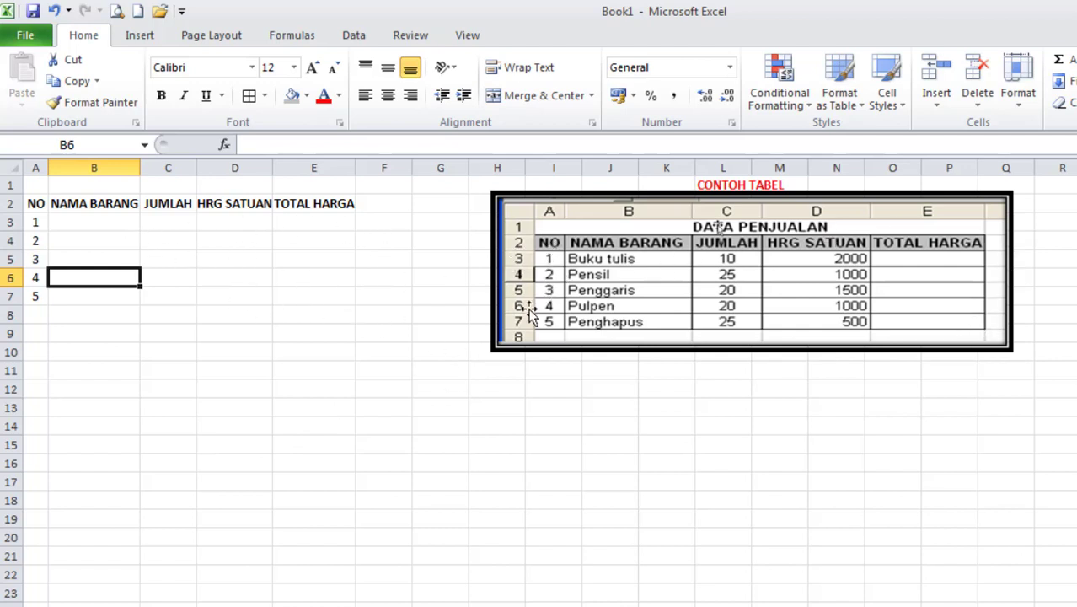
left_click_drag(35, 203, 287, 291)
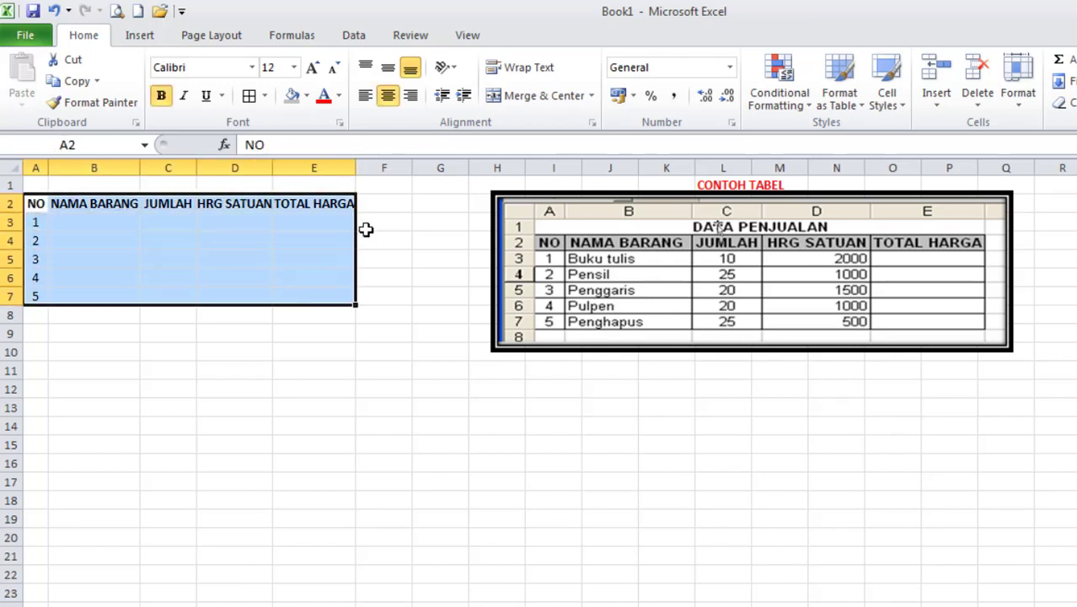
left_click(249, 96)
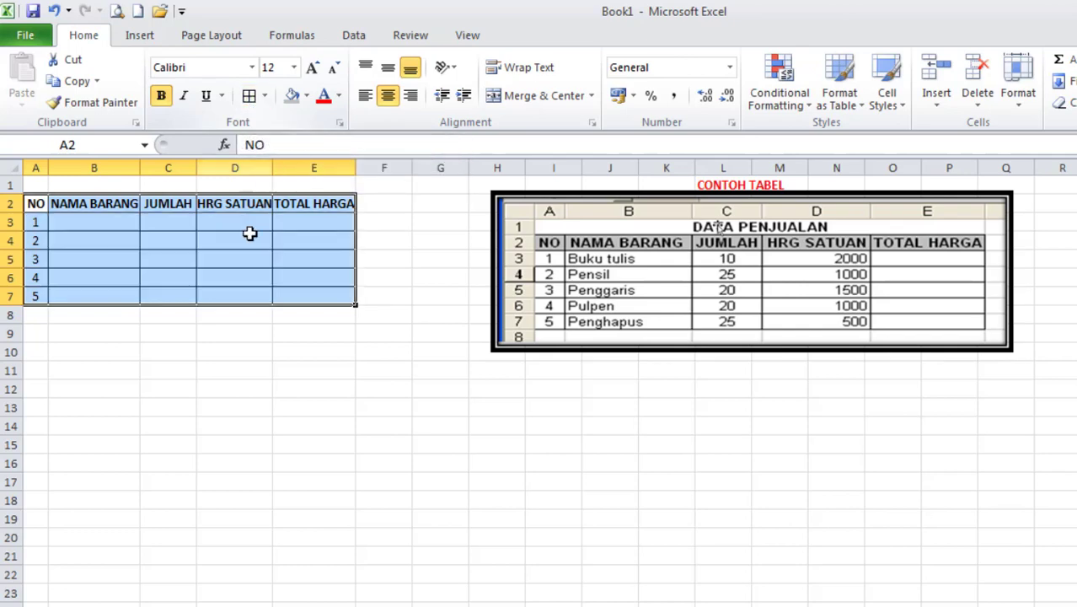
left_click(333, 359)
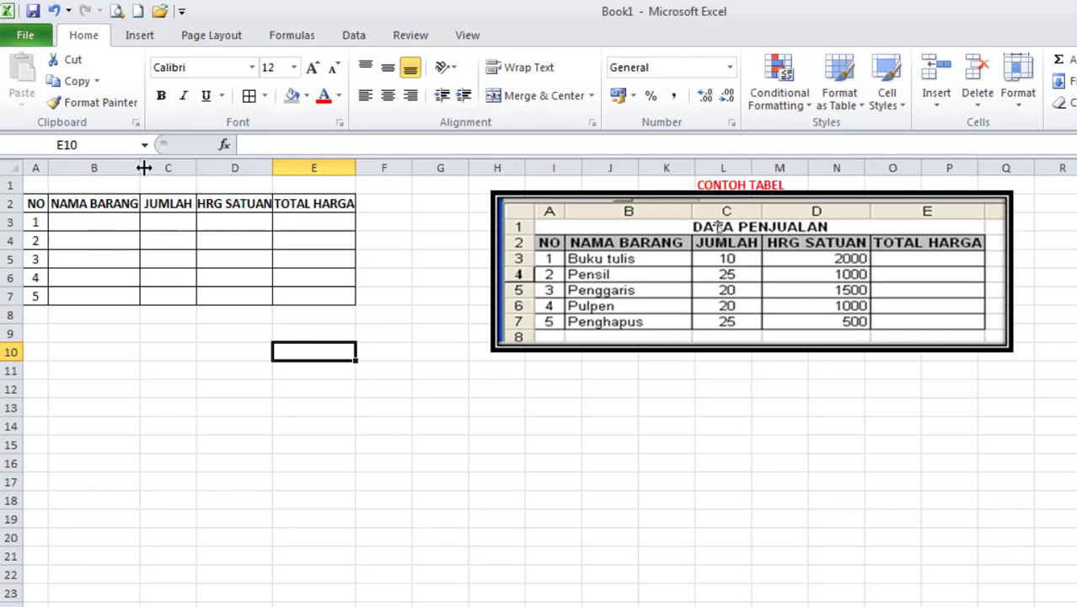
Widen the NAMA BARANG, HRG SATUAN and TOTAL HARGA columns slightly beyond their header text.
left_click_drag(140, 167, 155, 167)
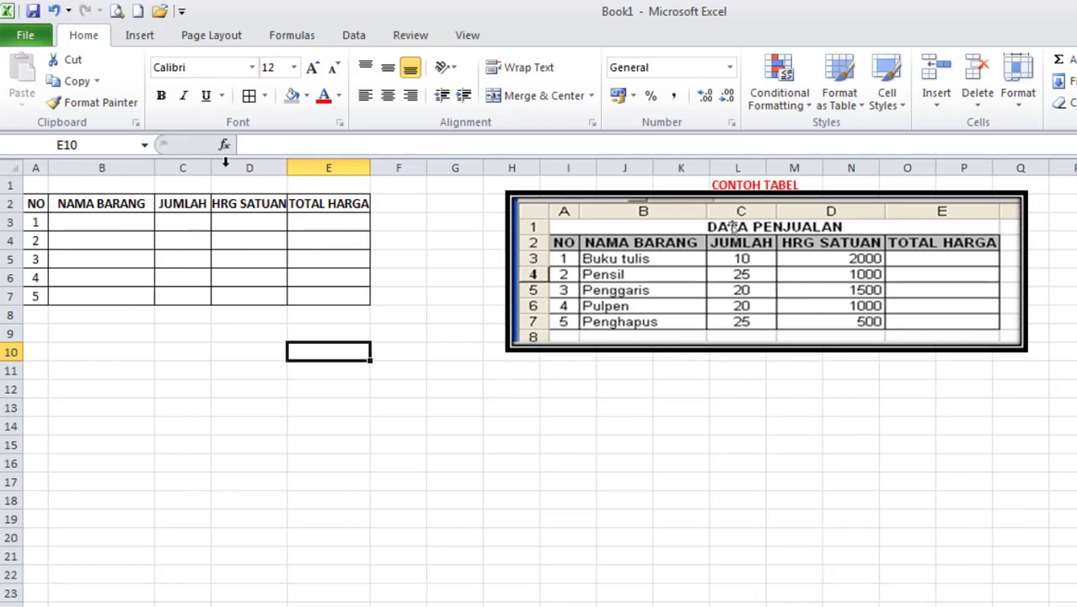
left_click_drag(286, 167, 303, 168)
left_click_drag(390, 168, 405, 169)
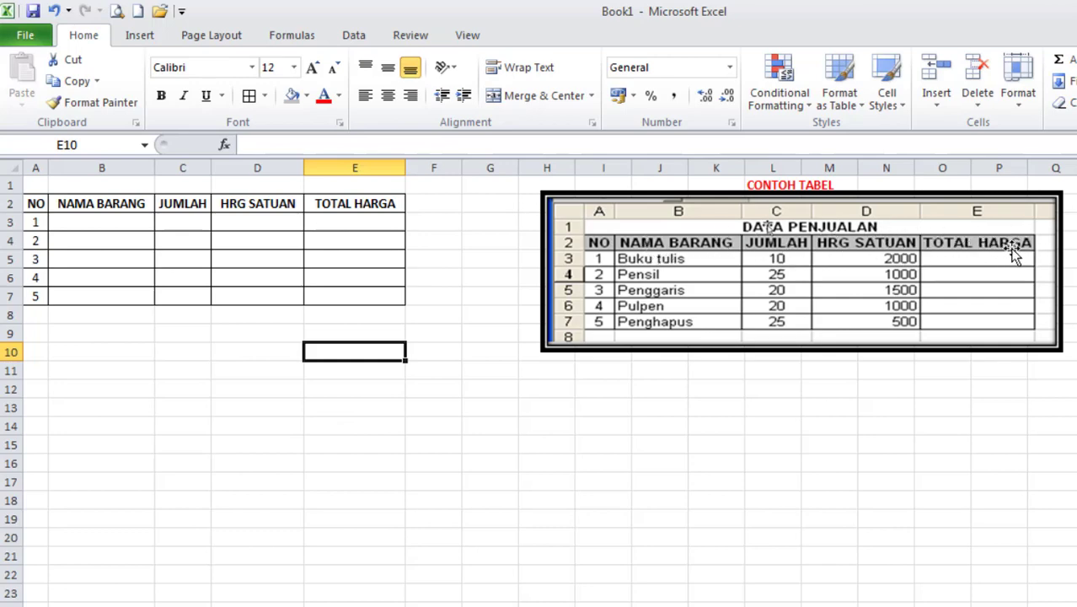
Fill the header cells A2:E2 with a gray shade from the white theme color column.
left_click_drag(34, 203, 375, 204)
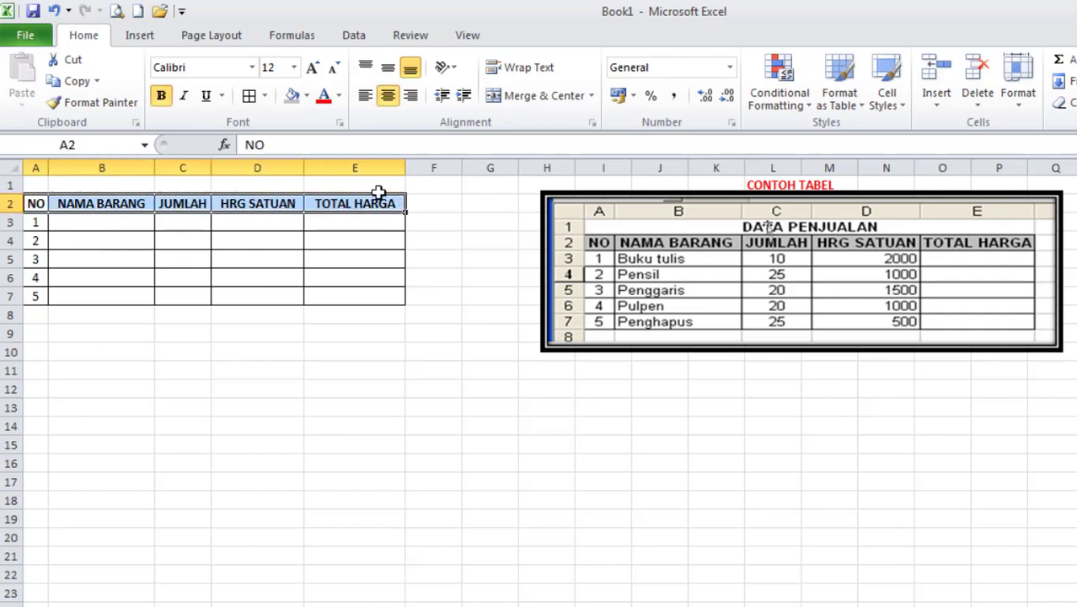
left_click(306, 96)
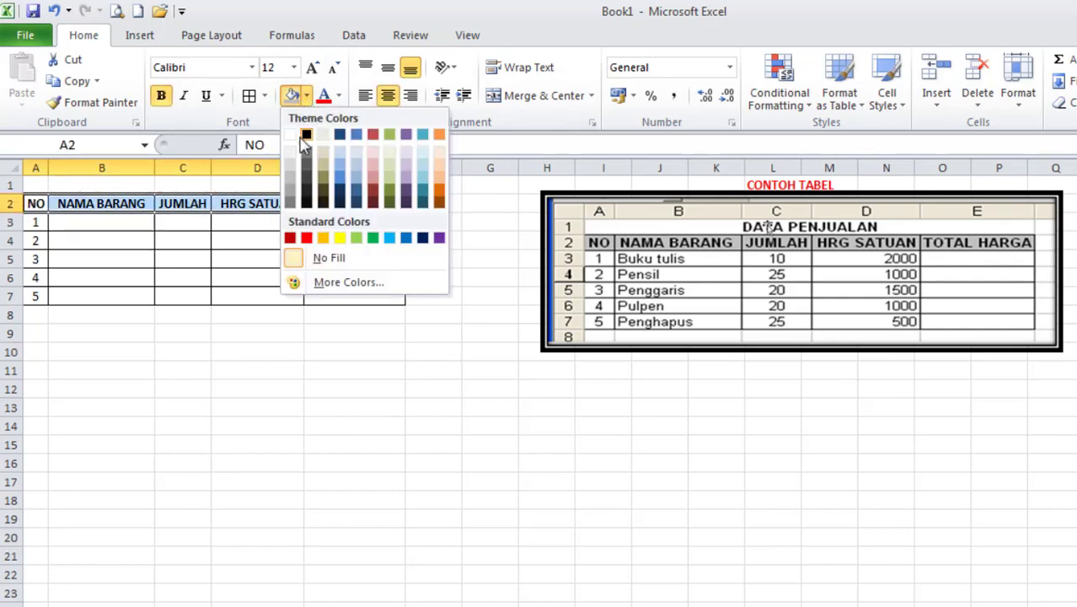
left_click(290, 183)
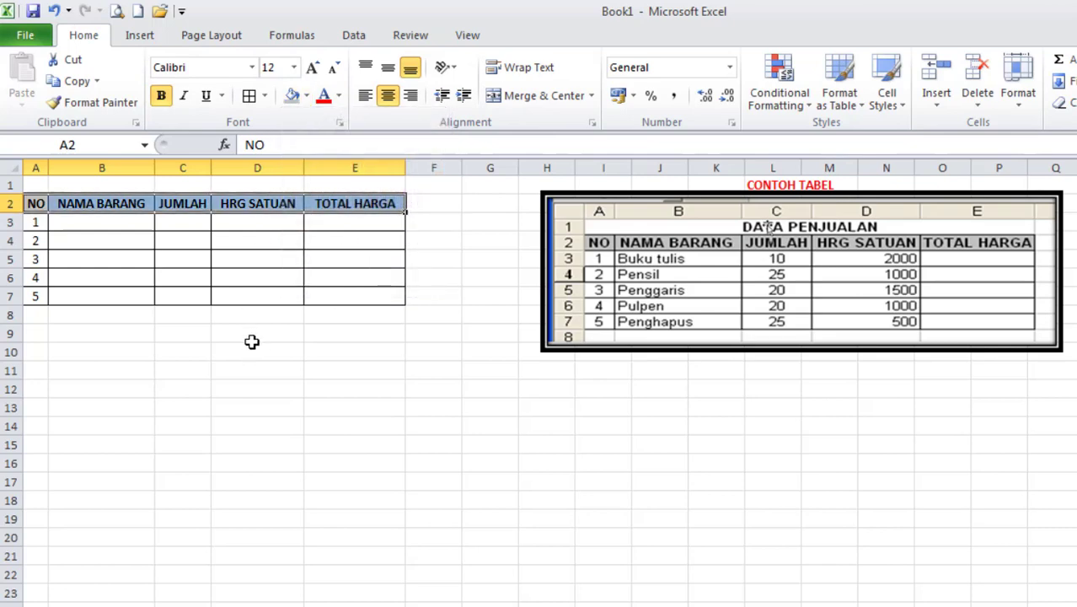
left_click(257, 257)
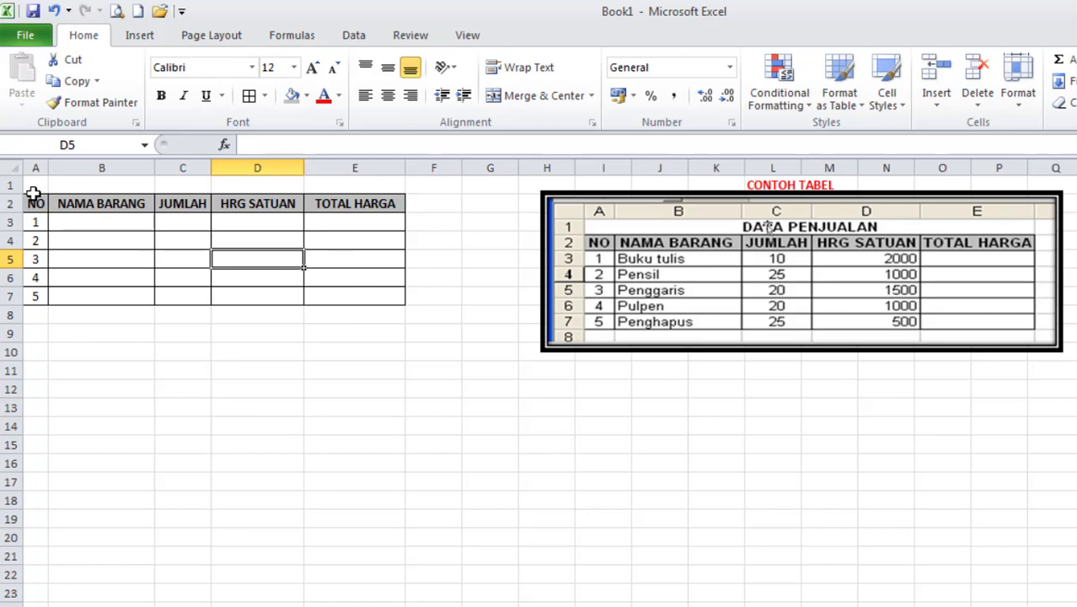
Merge and center A1:E1 and enter the title DATA PENJUALAN in bold.
left_click_drag(38, 187, 386, 183)
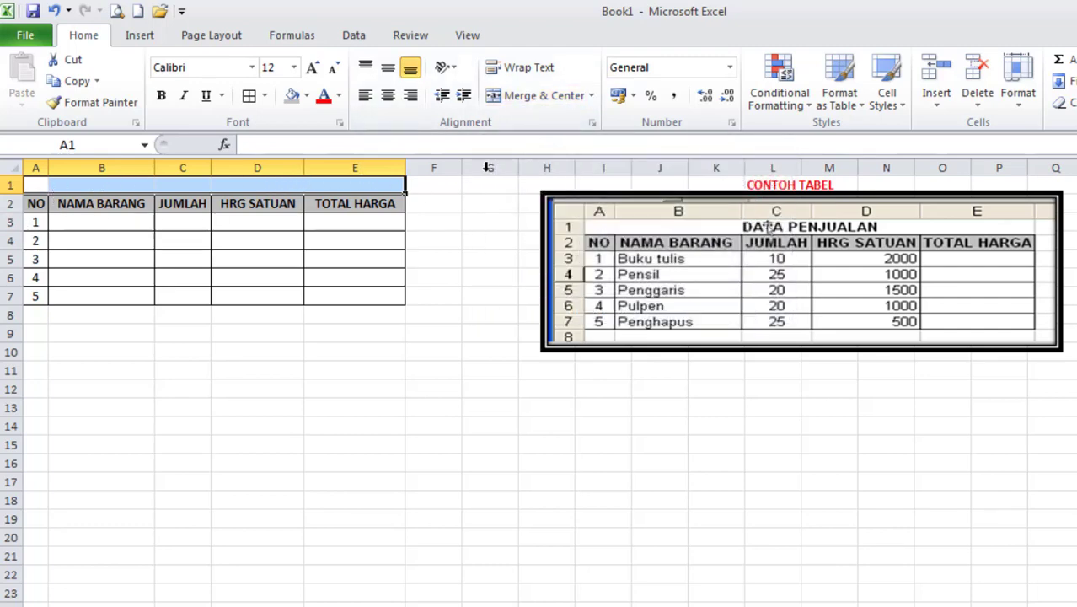
left_click(543, 108)
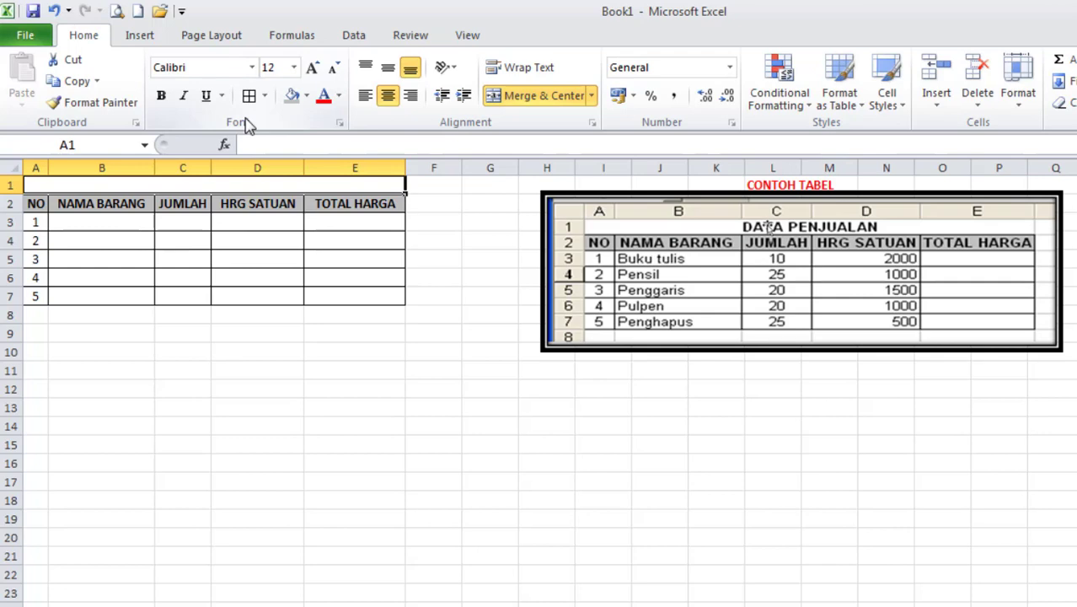
type("DATA")
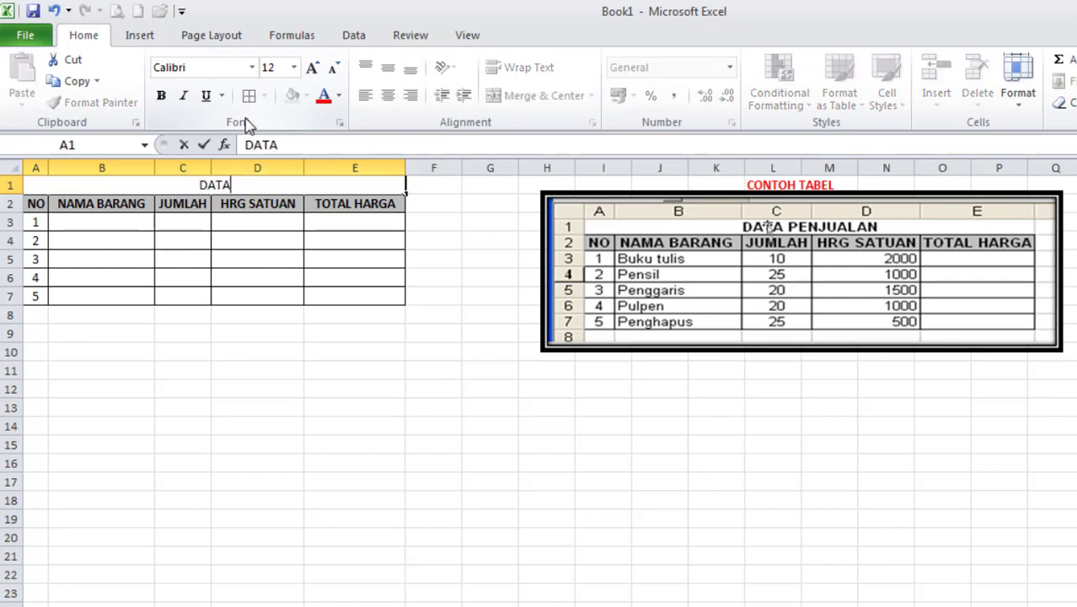
type(" PENJUA")
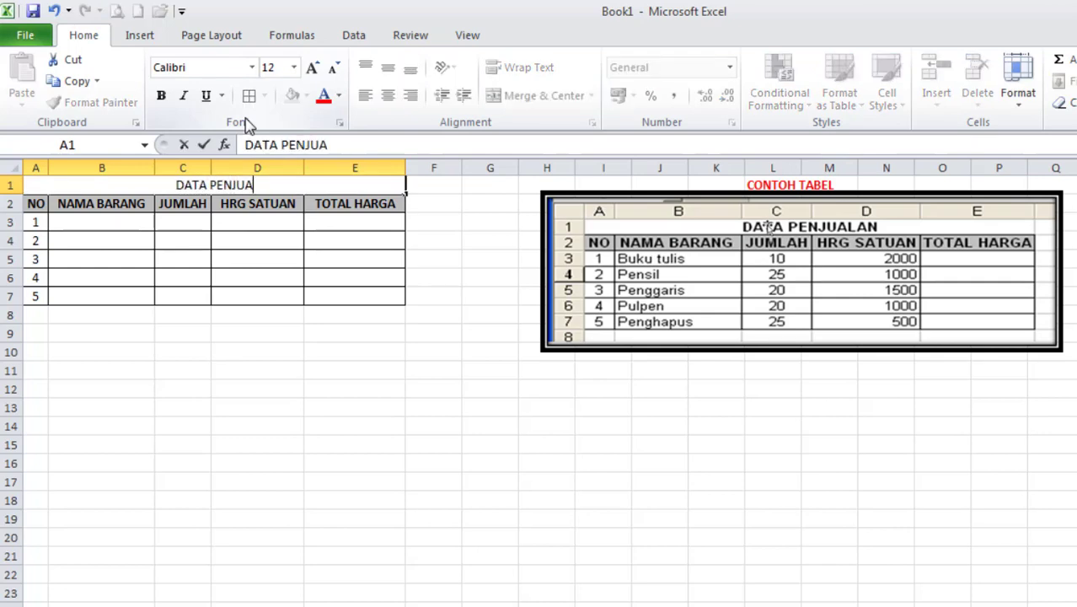
type("LAN")
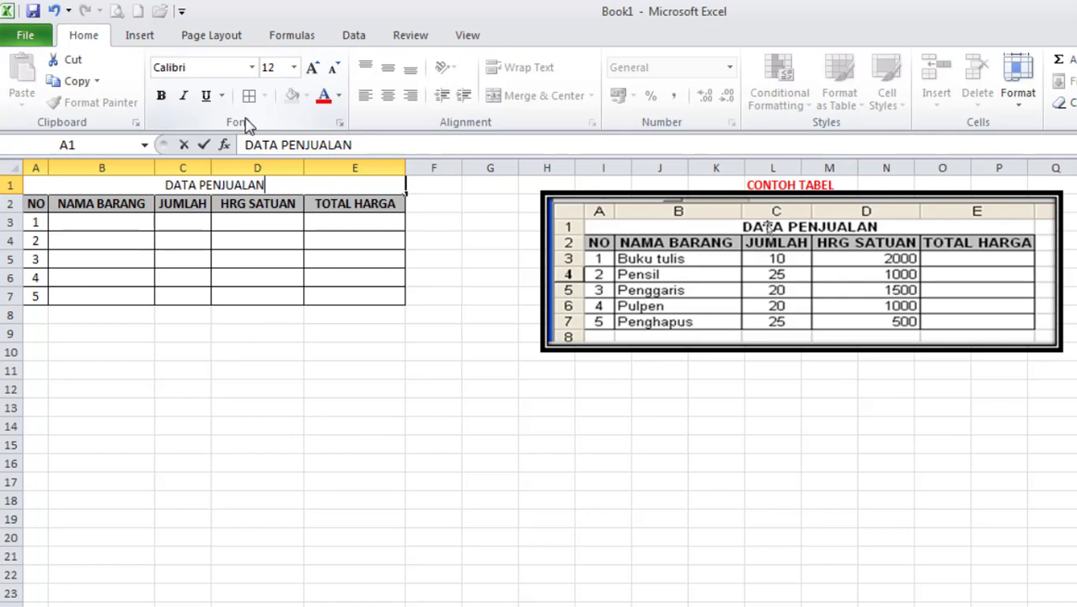
key("Return")
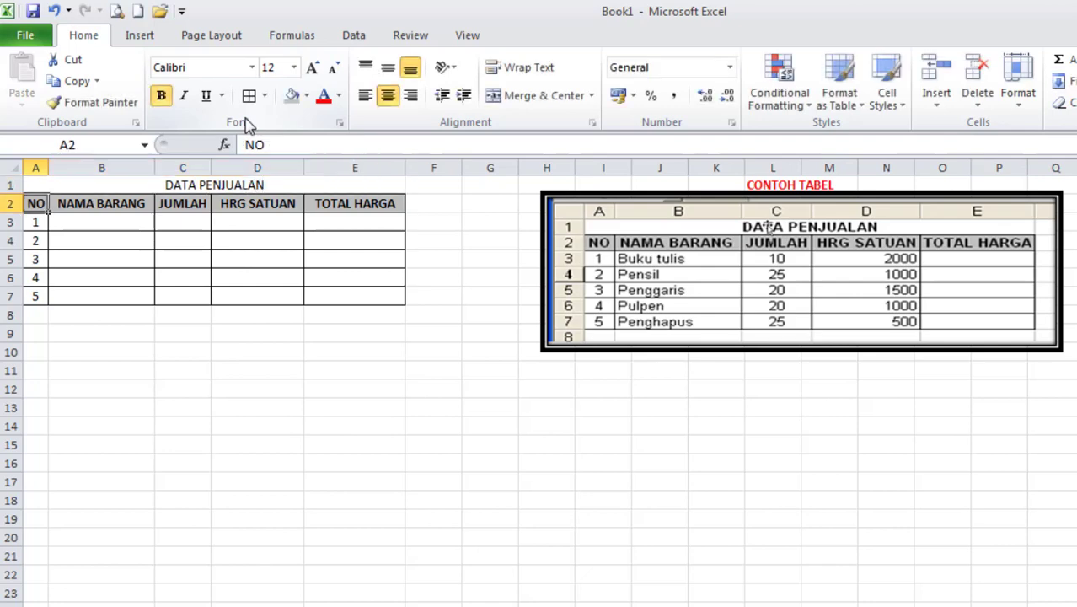
left_click(217, 185)
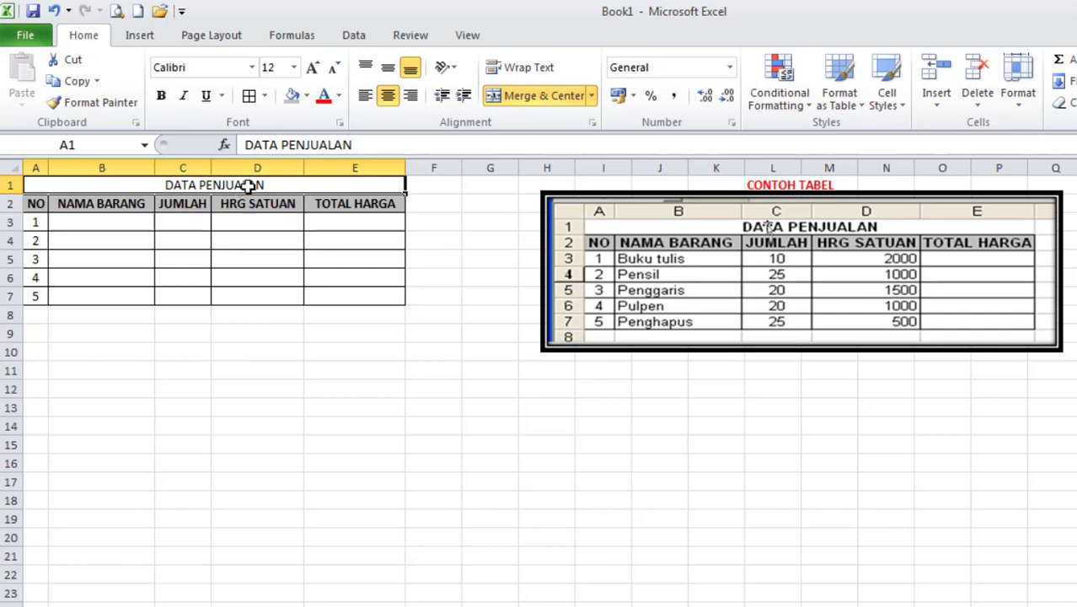
left_click(162, 96)
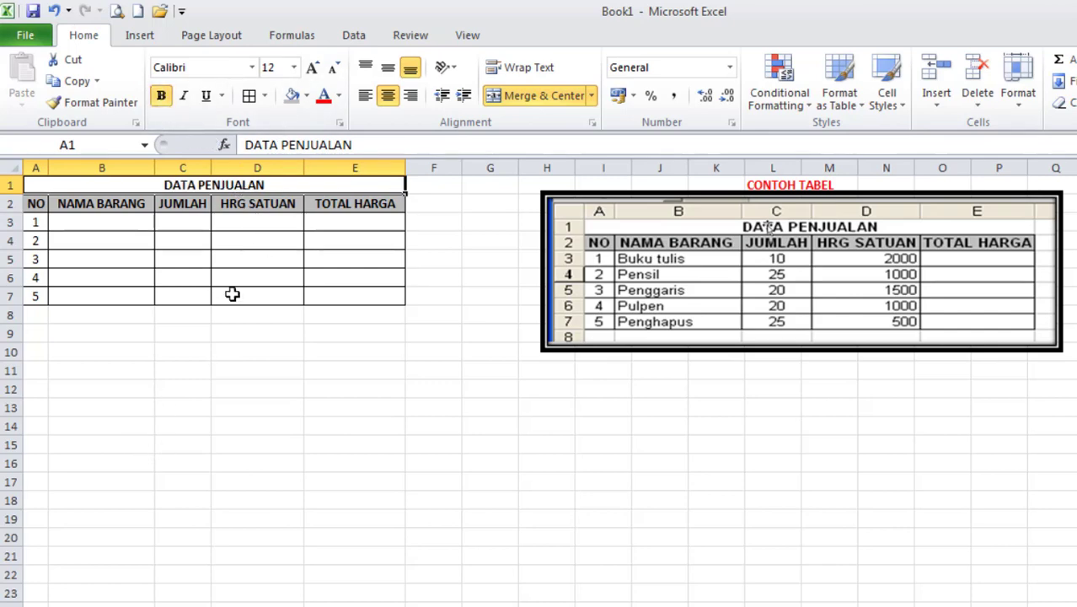
Enter the item names Buku tulis, Pensil, Penggaris, Pulpen and Penghapus in B3:B7.
left_click(104, 223)
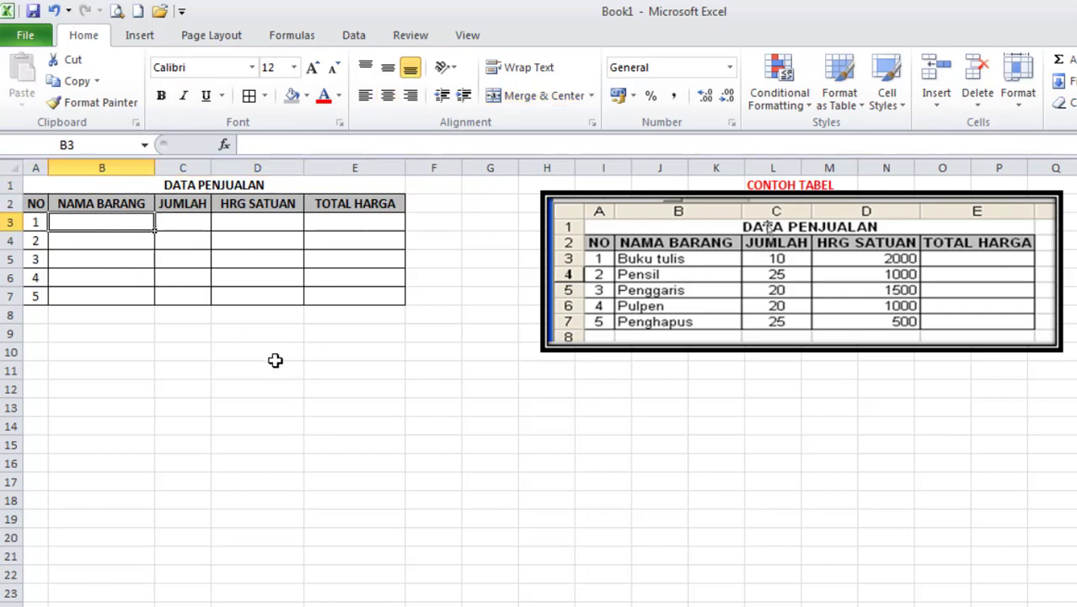
type("Buku tulis")
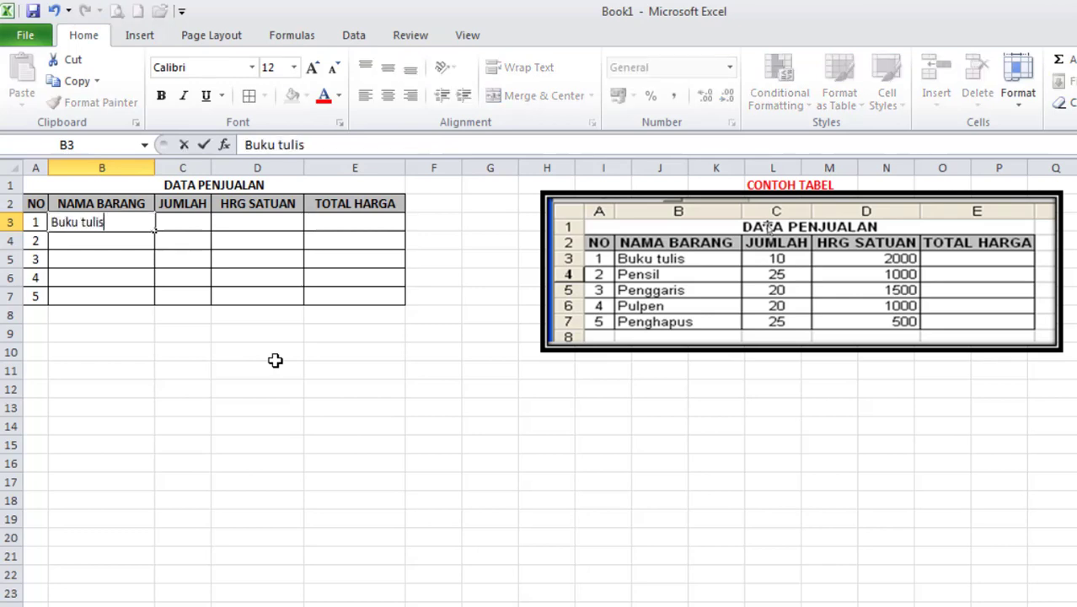
key("Return")
type("Pensil")
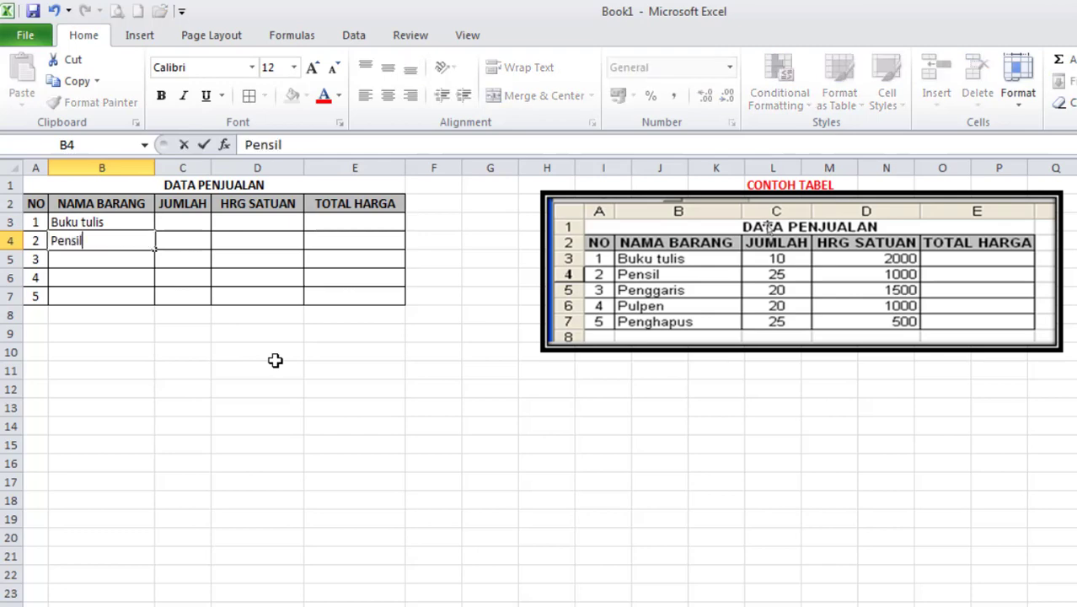
key("Return")
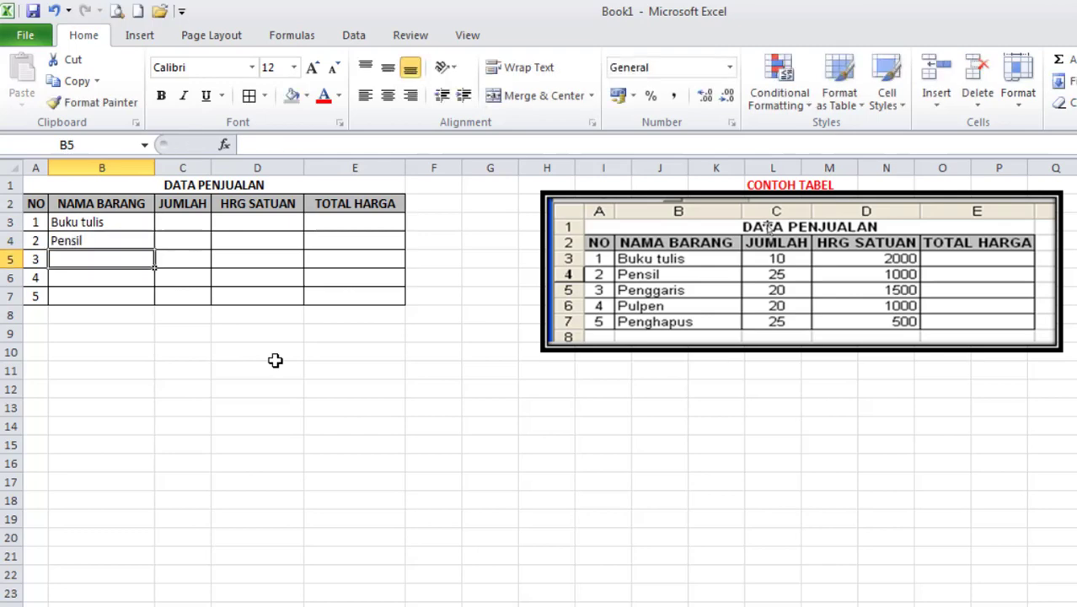
type("Penggaris")
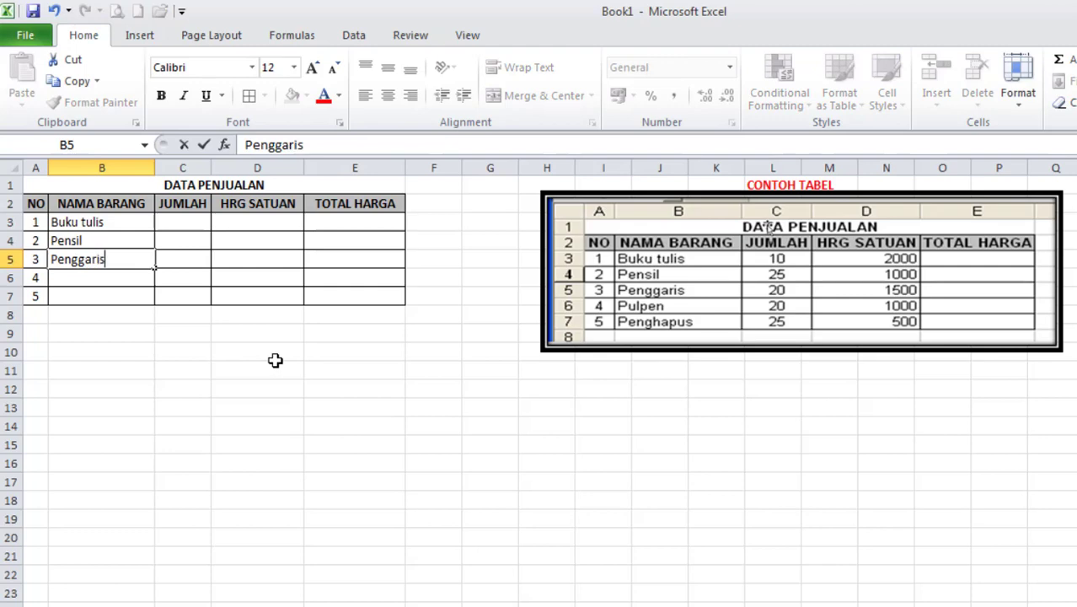
key("Return")
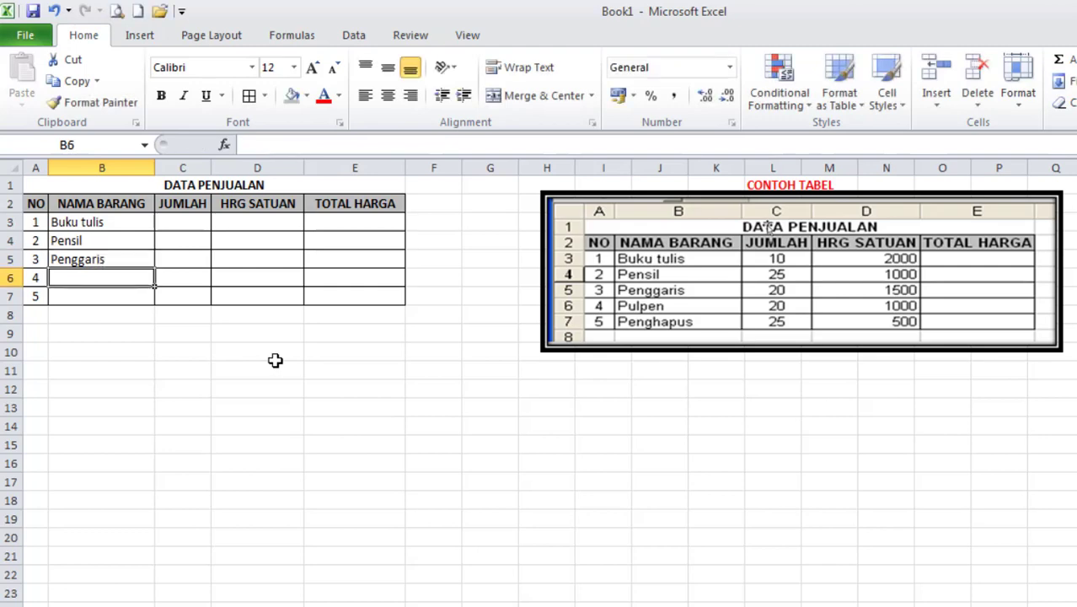
type("Pulpen")
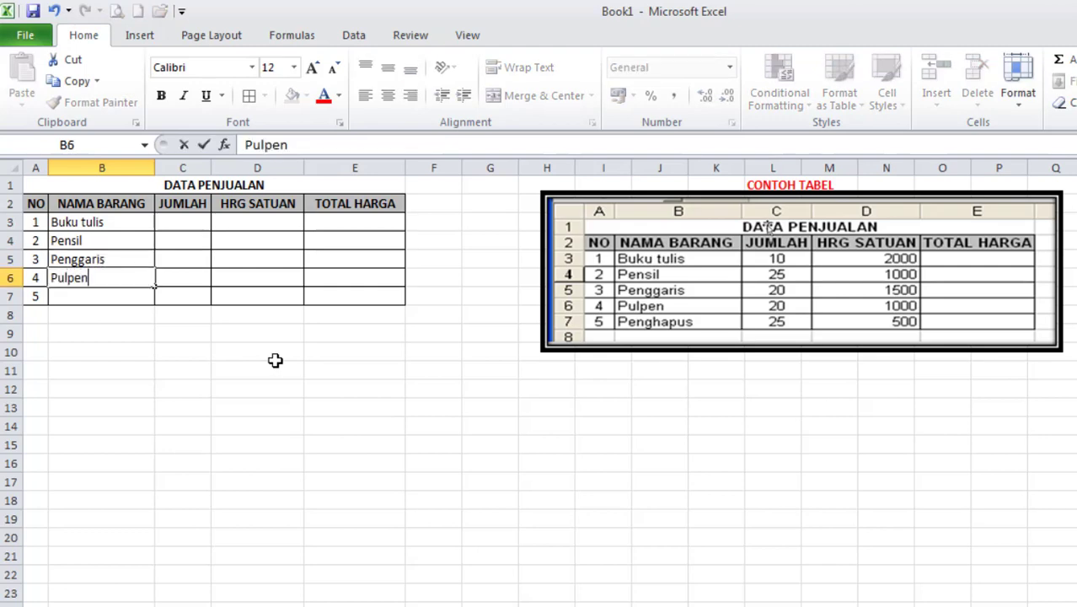
key("Return")
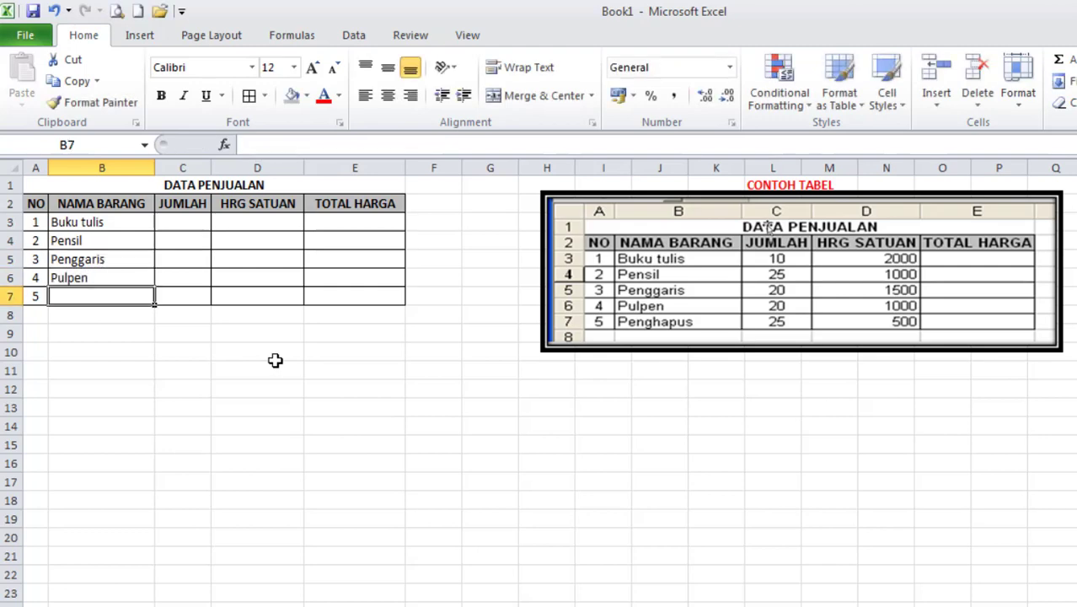
type("Penghapus")
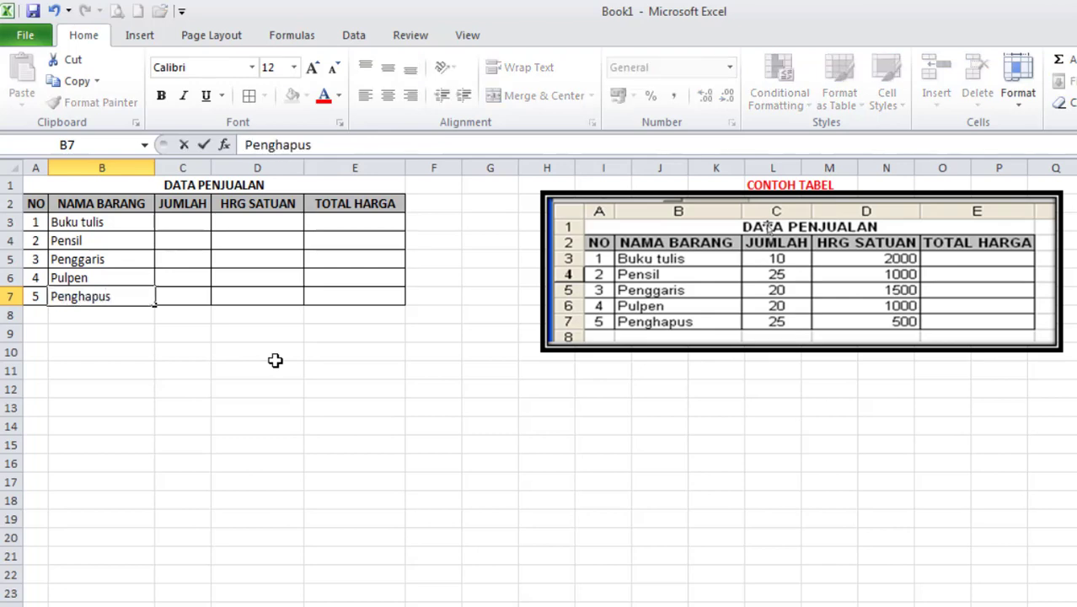
key("Return")
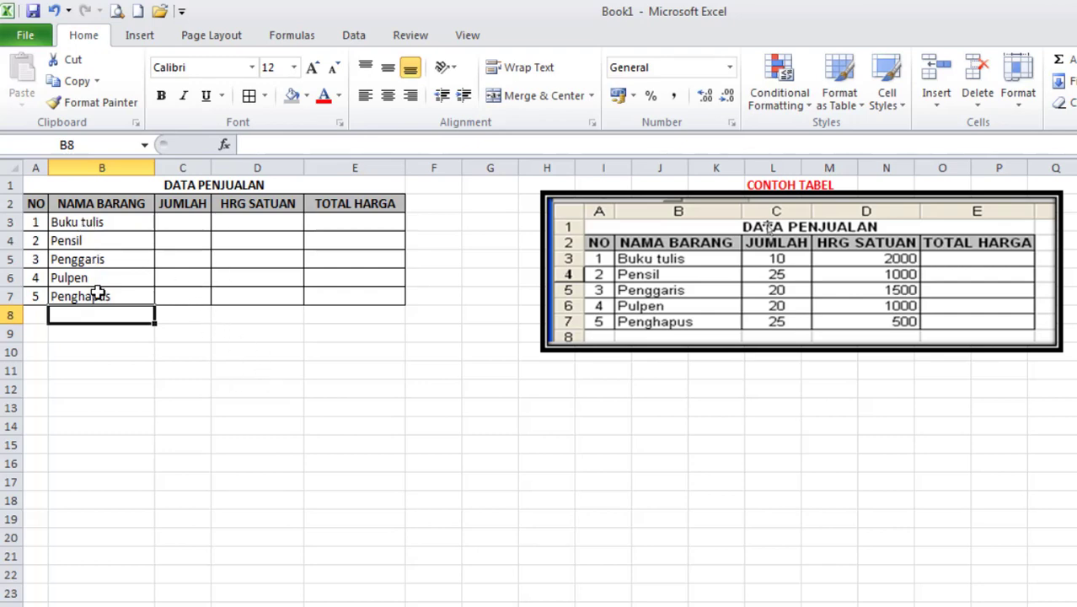
Center the JUMLAH cells C3:C7 horizontally and enter the quantities 10, 25, 20, 20 and 25.
left_click_drag(179, 225, 192, 295)
left_click(392, 101)
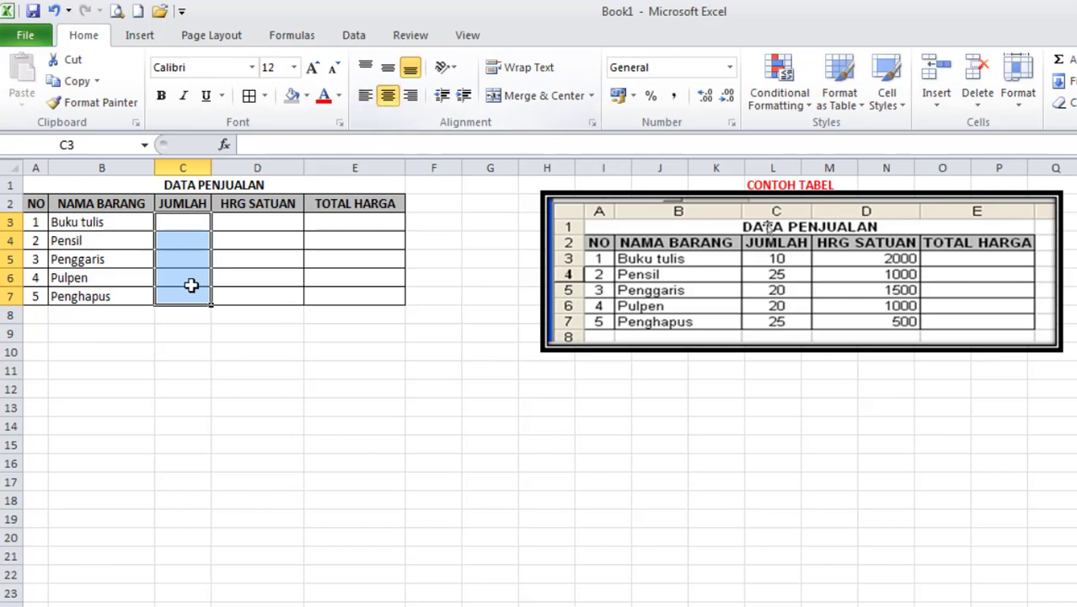
left_click(167, 227)
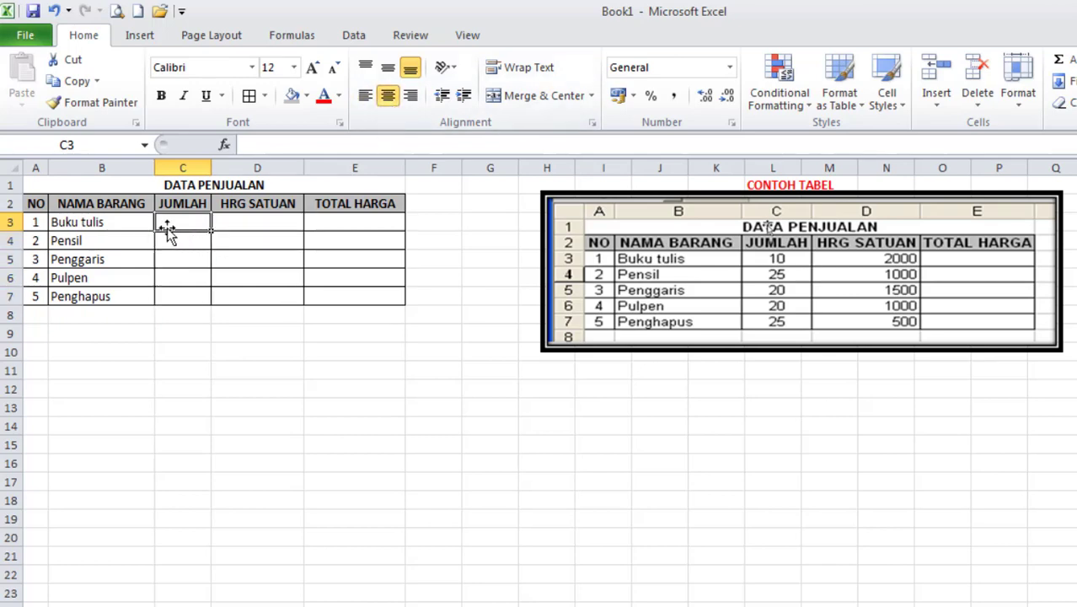
type("10")
key("Return")
type("25")
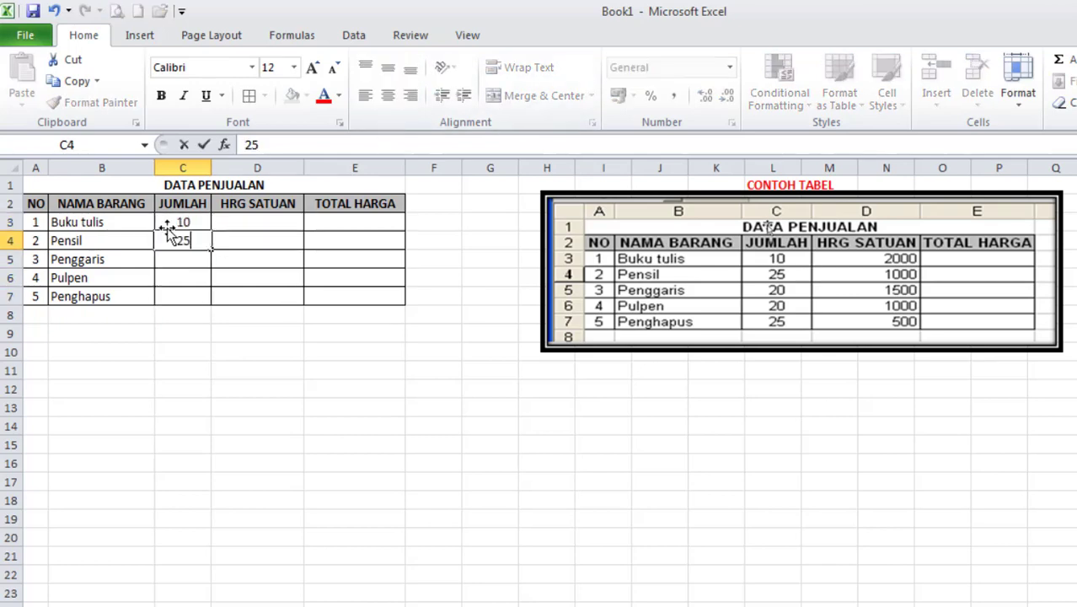
key("Return")
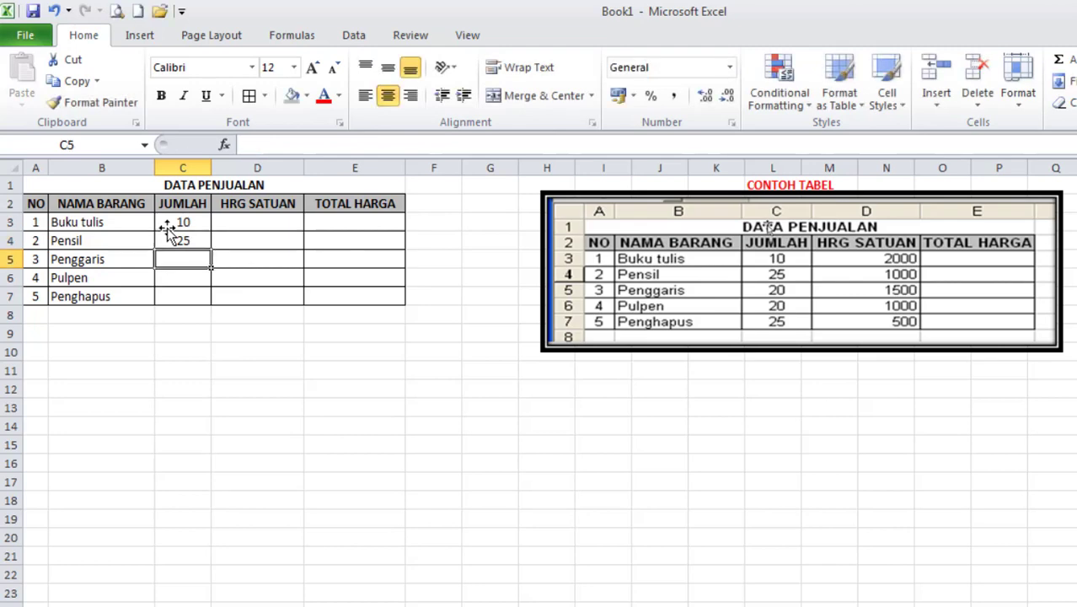
type("20")
key("Return")
type("20")
key("Return")
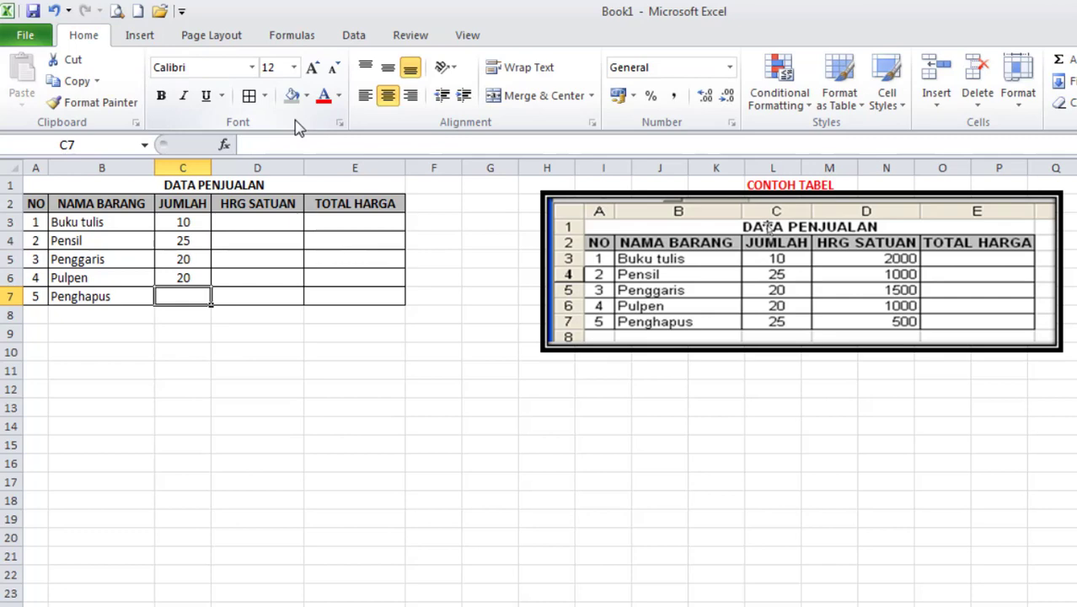
type("25")
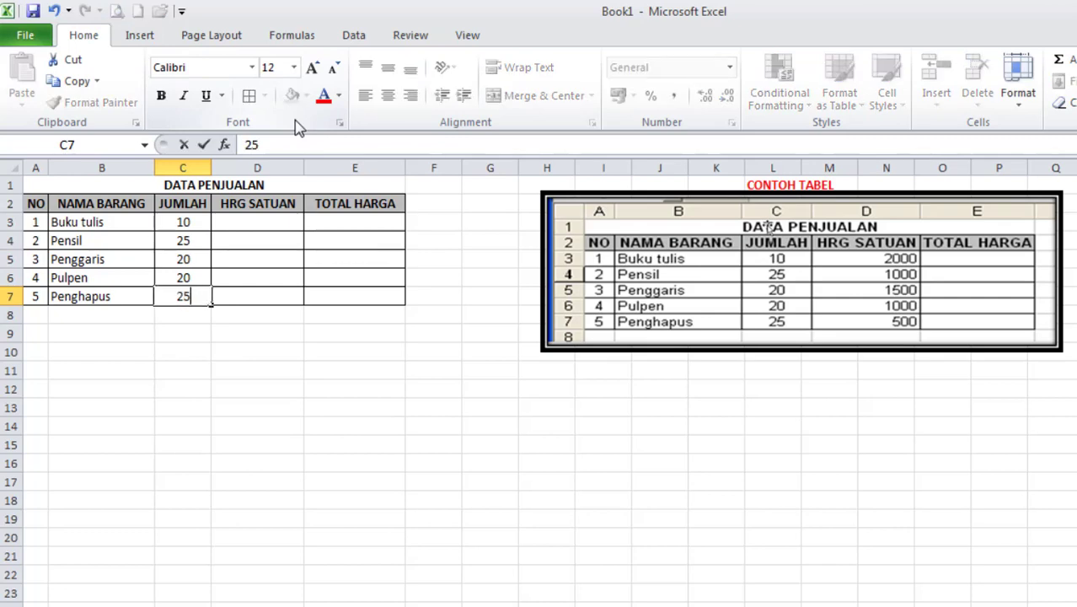
left_click(277, 223)
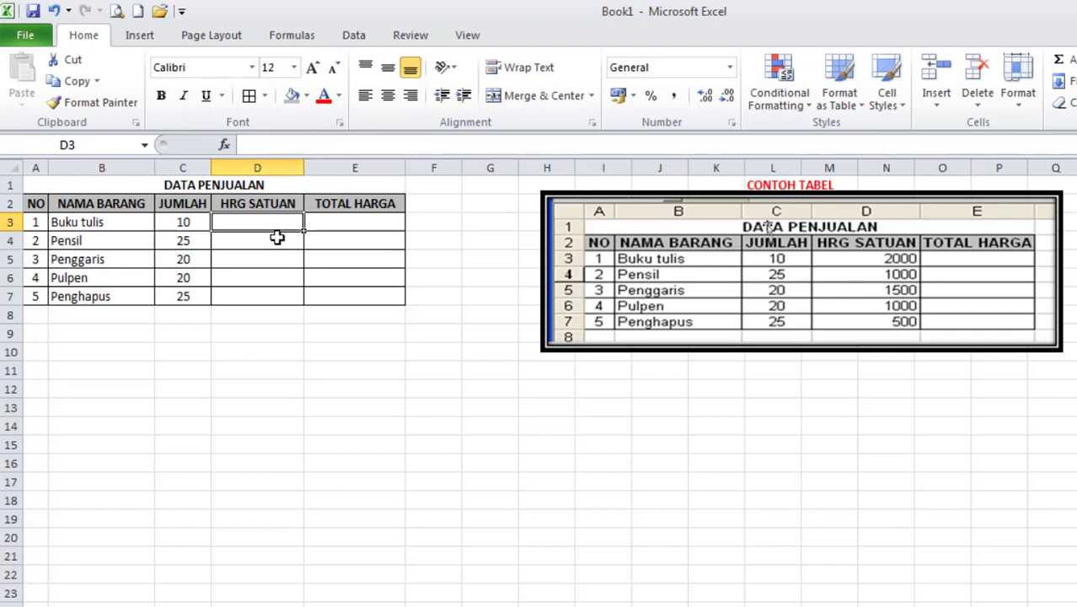
Enter the unit prices 2000, 1000, 1500, 1000 and 500 in the HRG SATUAN cells D3:D7.
type("2000")
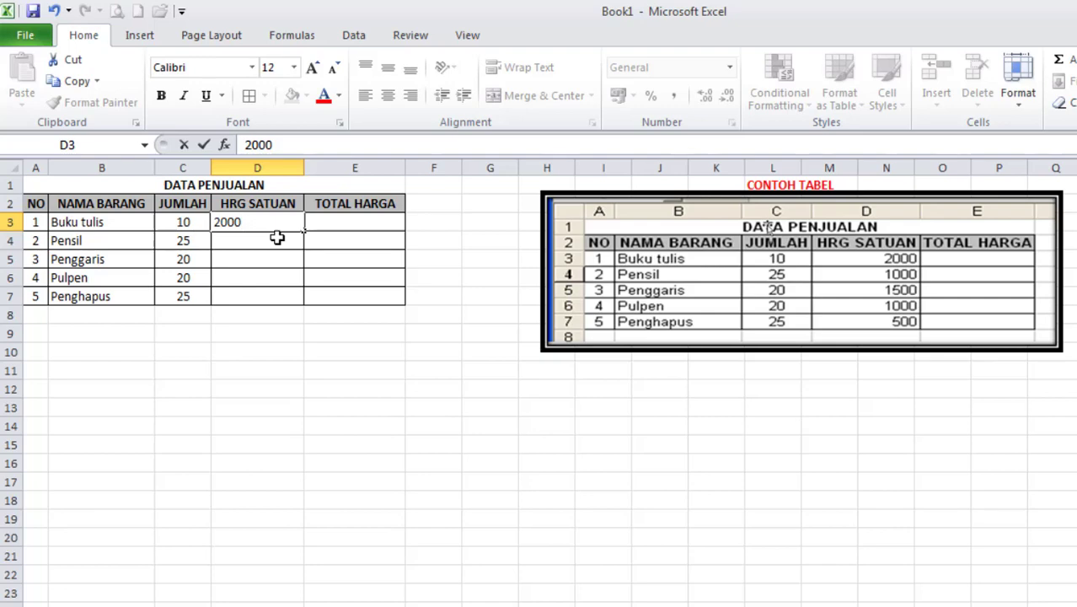
key("Return")
type("1000")
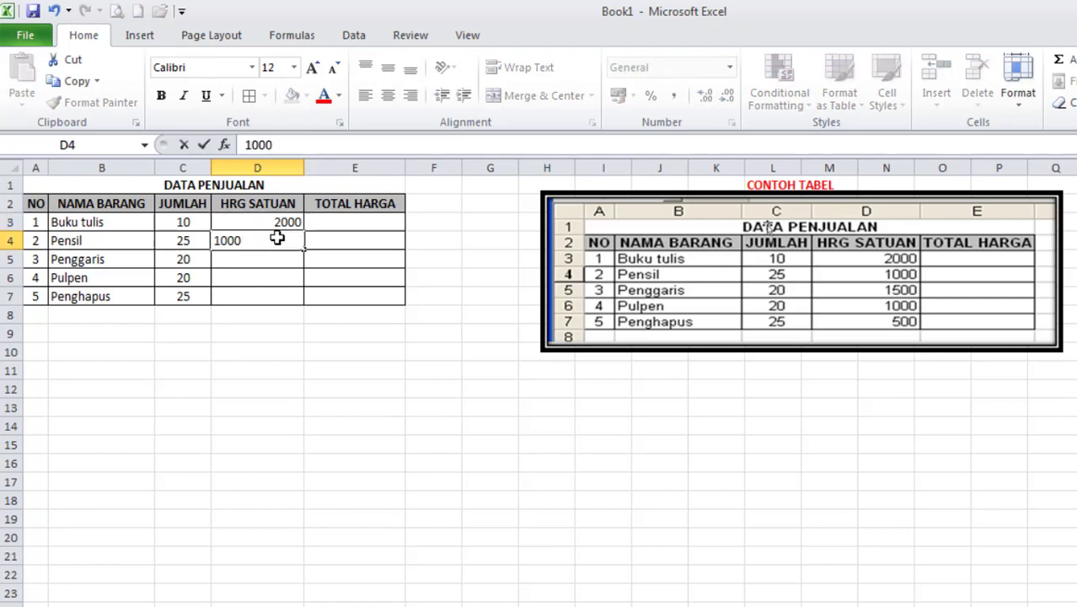
key("Return")
type("1")
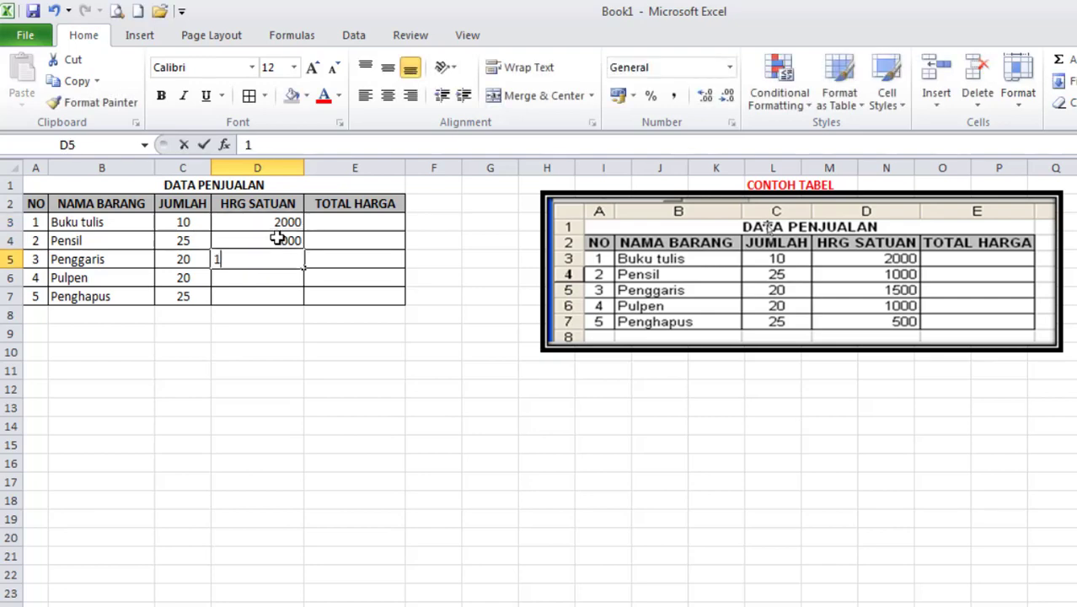
type("500")
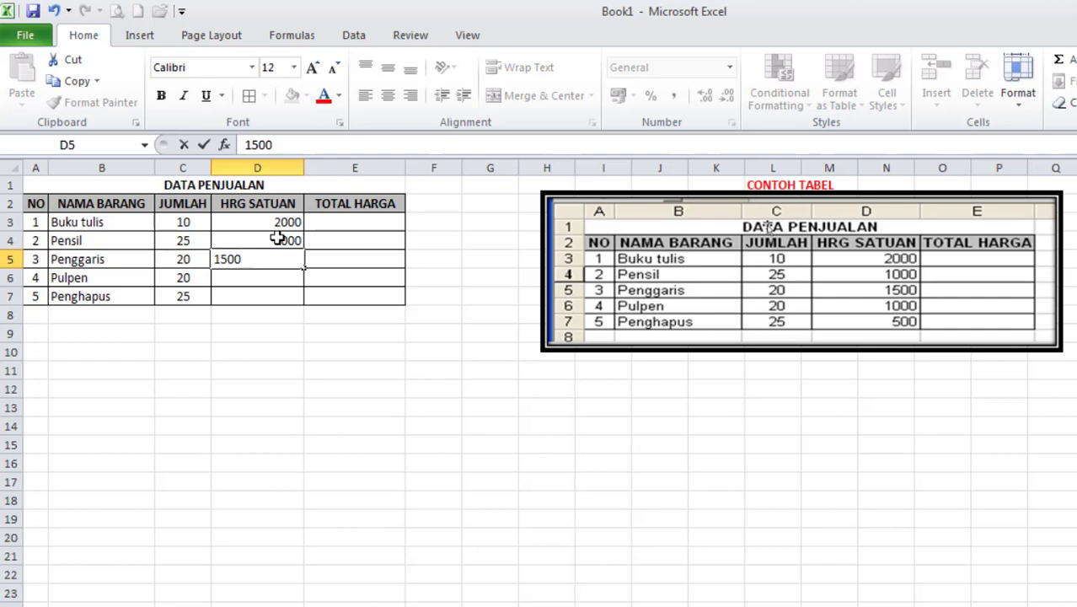
key("Return")
type("1000")
key("Return")
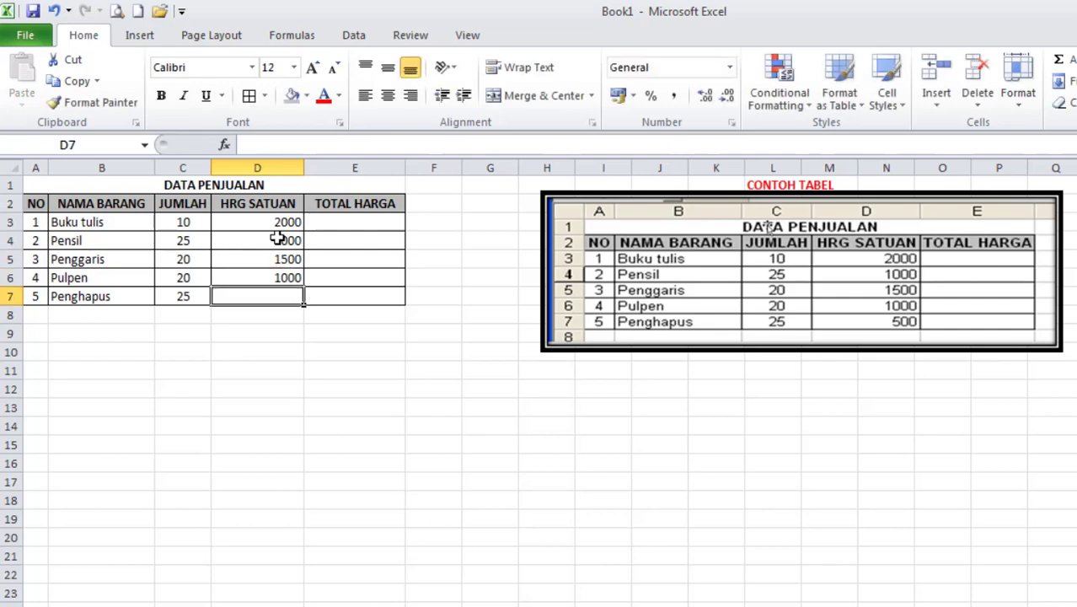
type("500")
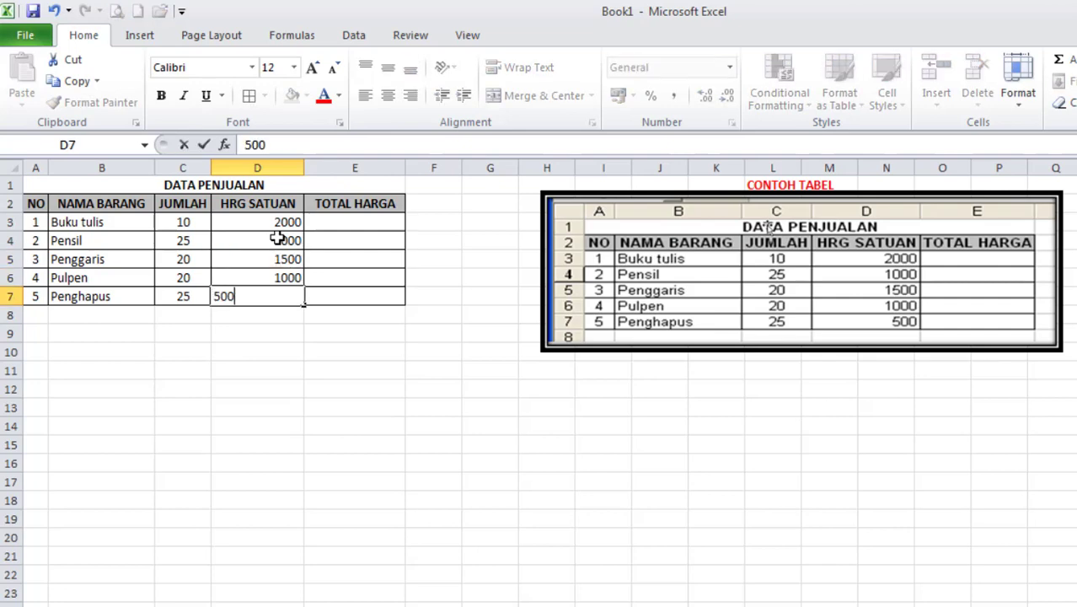
key("Return")
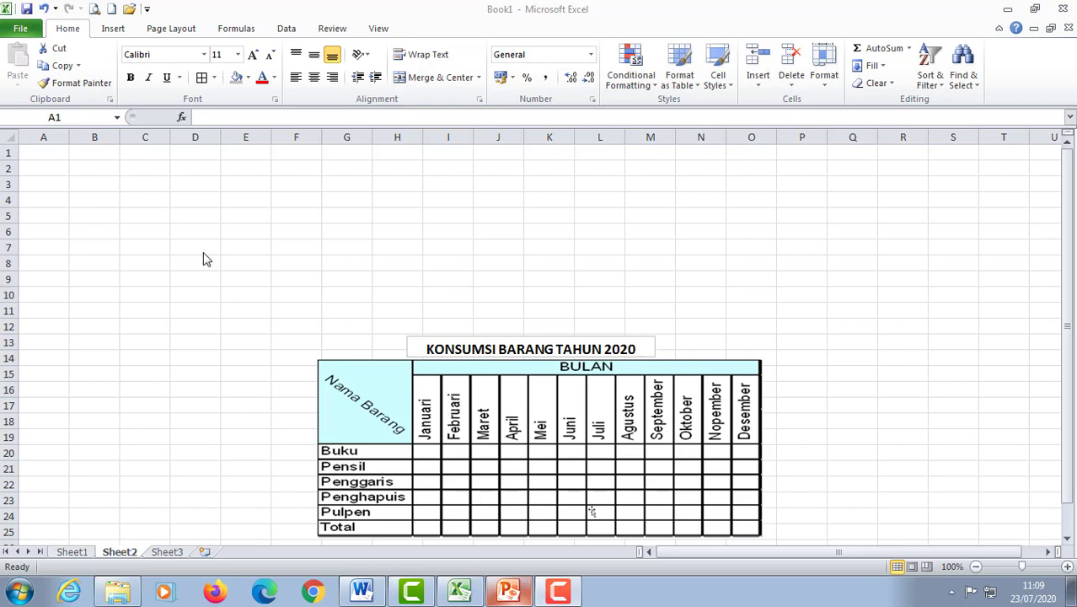
Enter the first month name, Januari, in cell B3 of Sheet2.
left_click(100, 184)
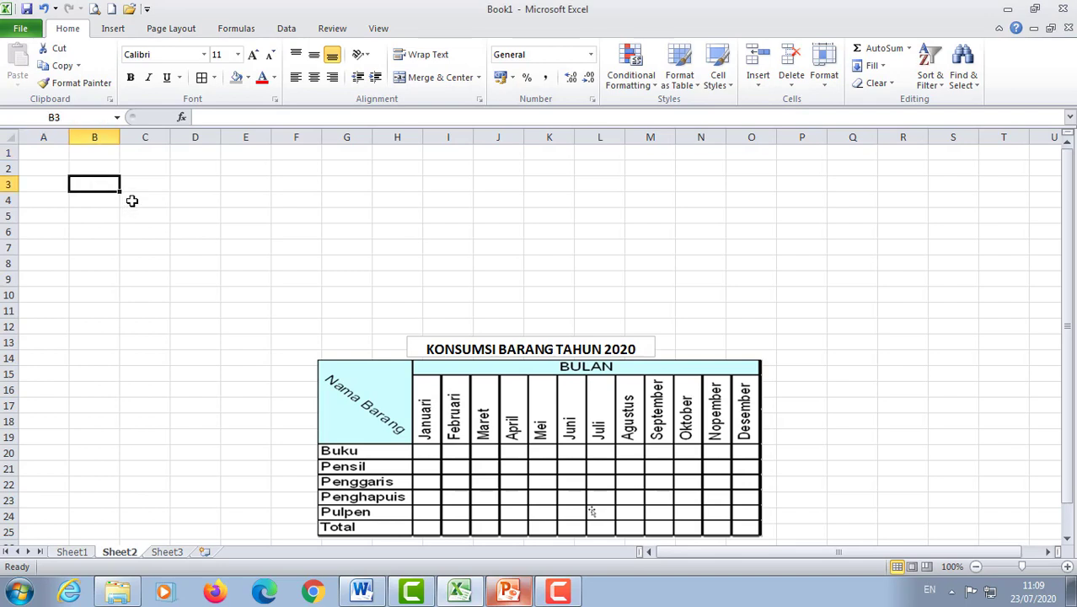
type("jANUARI")
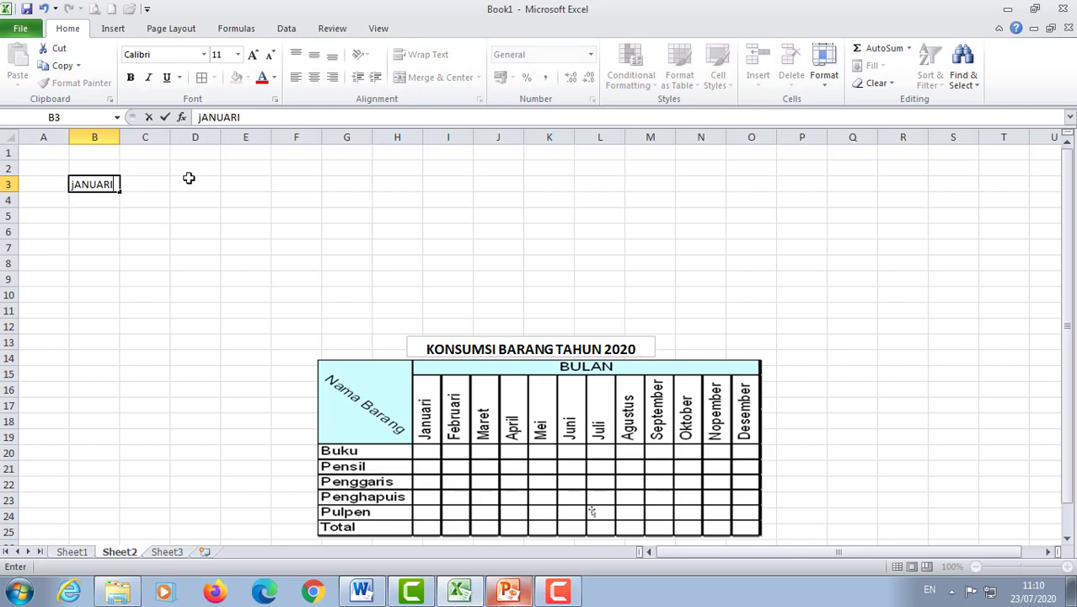
key("BackSpace")
key("BackSpace")
key("BackSpace")
key("BackSpace")
key("BackSpace")
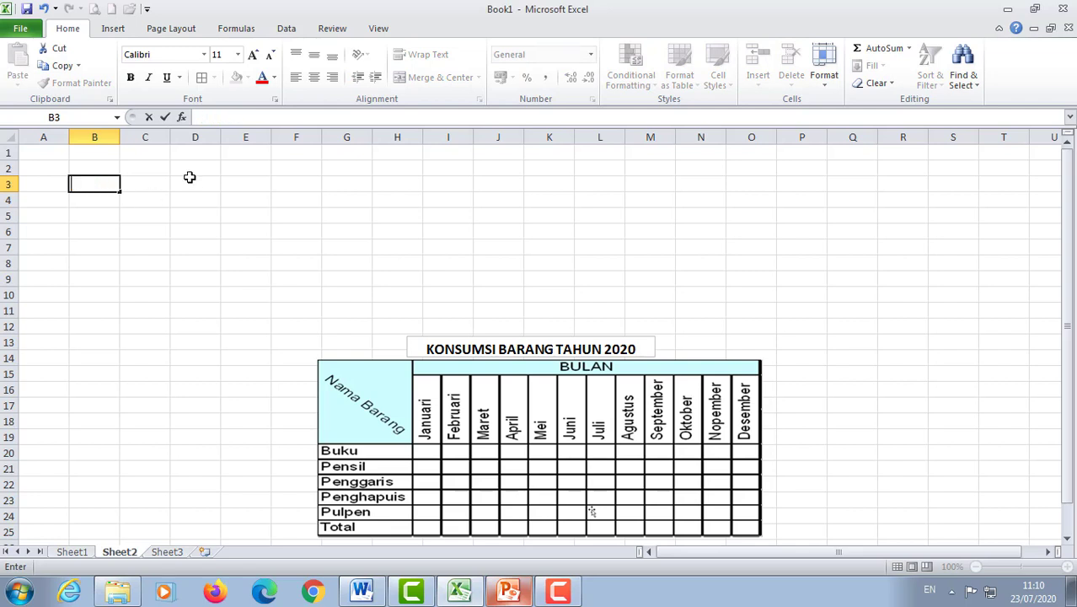
type("Januari")
key("Return")
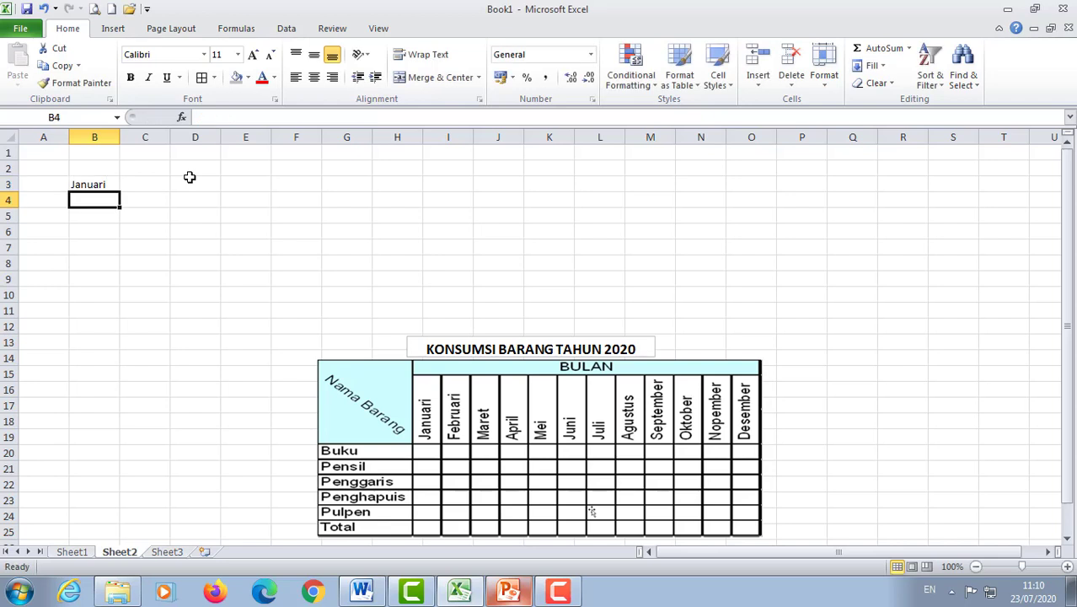
Extend the month series from Januari in B3 across row 3 to Desember in M3.
left_click(99, 184)
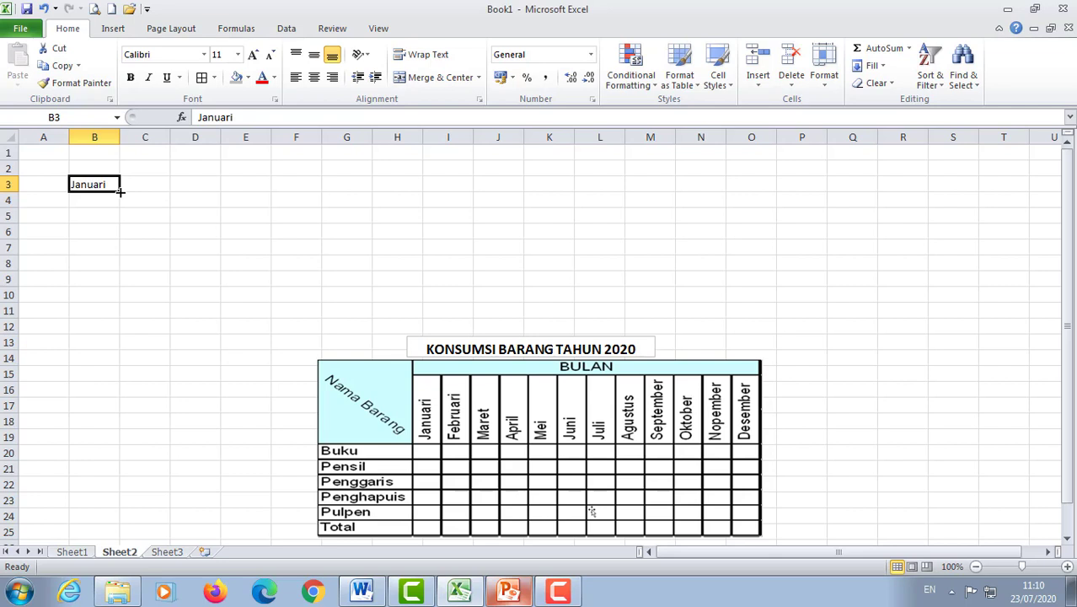
left_click_drag(121, 192, 176, 199)
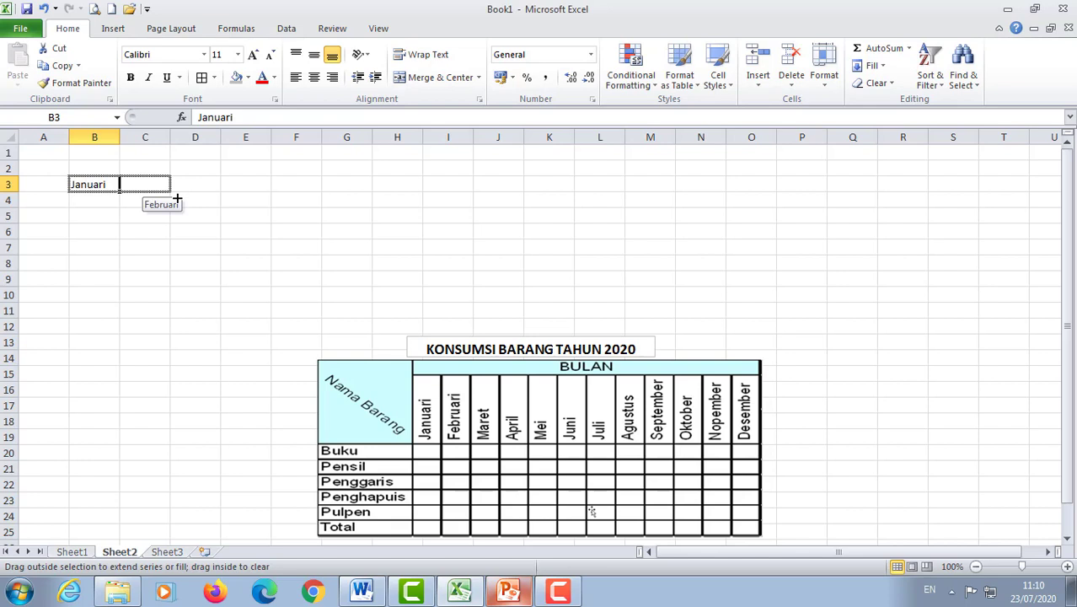
left_click_drag(177, 199, 665, 187)
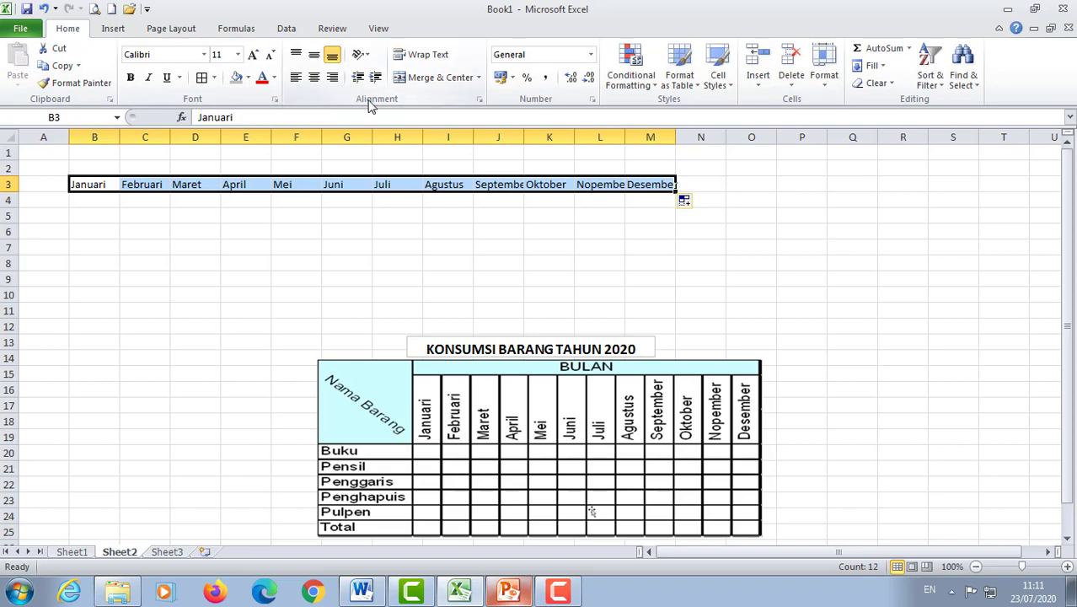
Rotate the month names in B3:M3 upward with Rotate Text Up and center them horizontally.
left_click(368, 56)
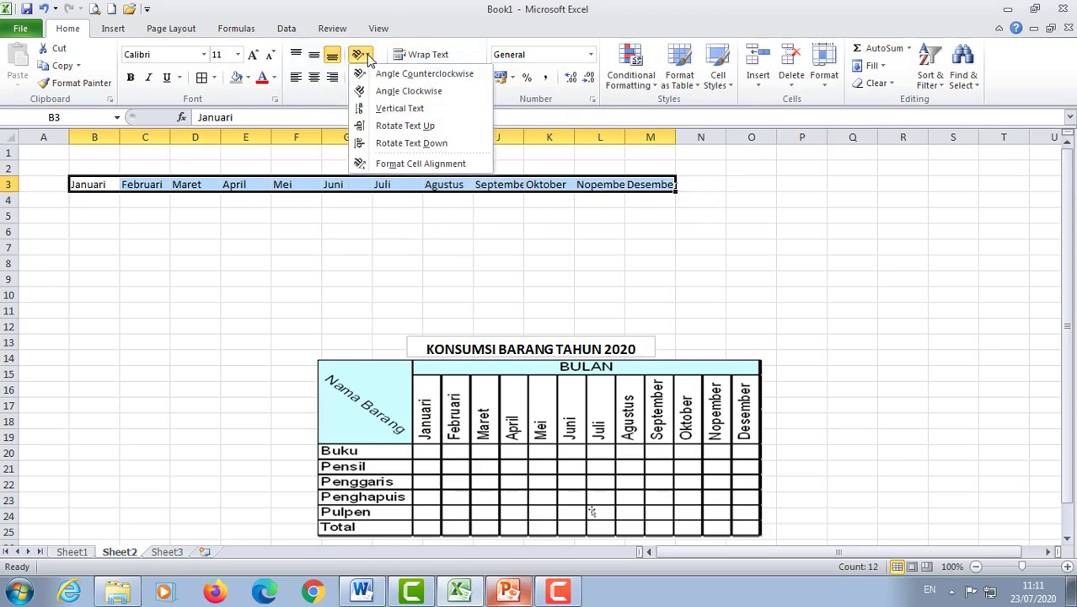
left_click(436, 131)
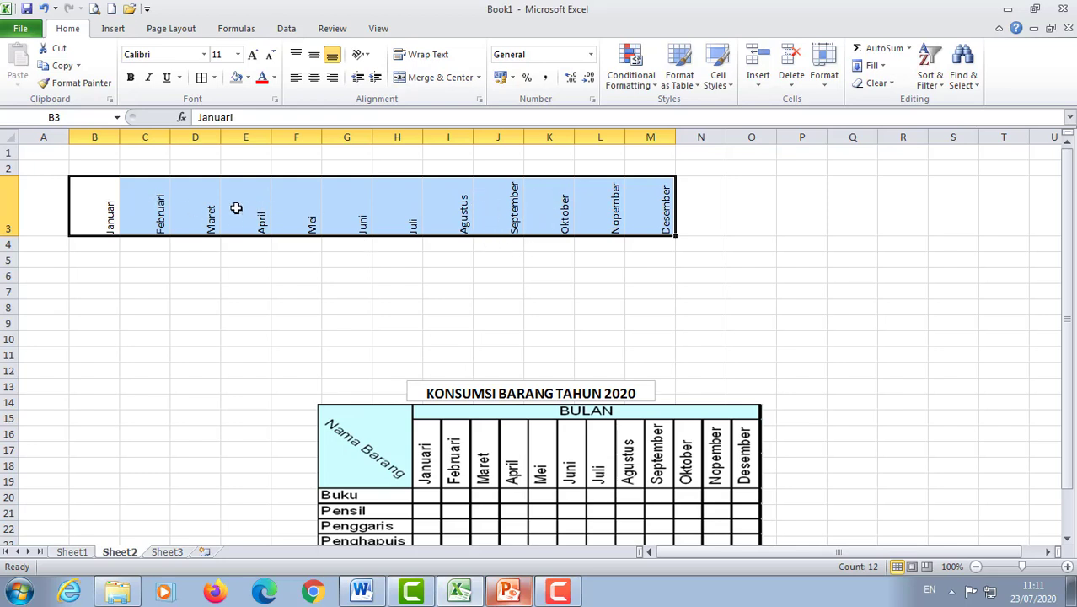
left_click(313, 77)
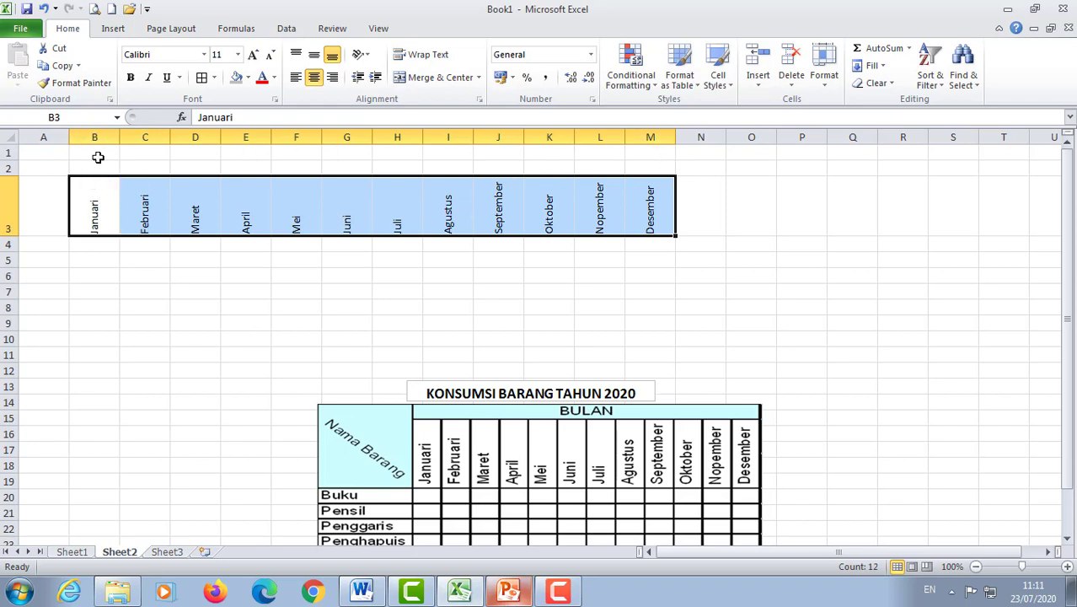
Set the width of the month columns B through M to 4.
left_click_drag(94, 137, 646, 148)
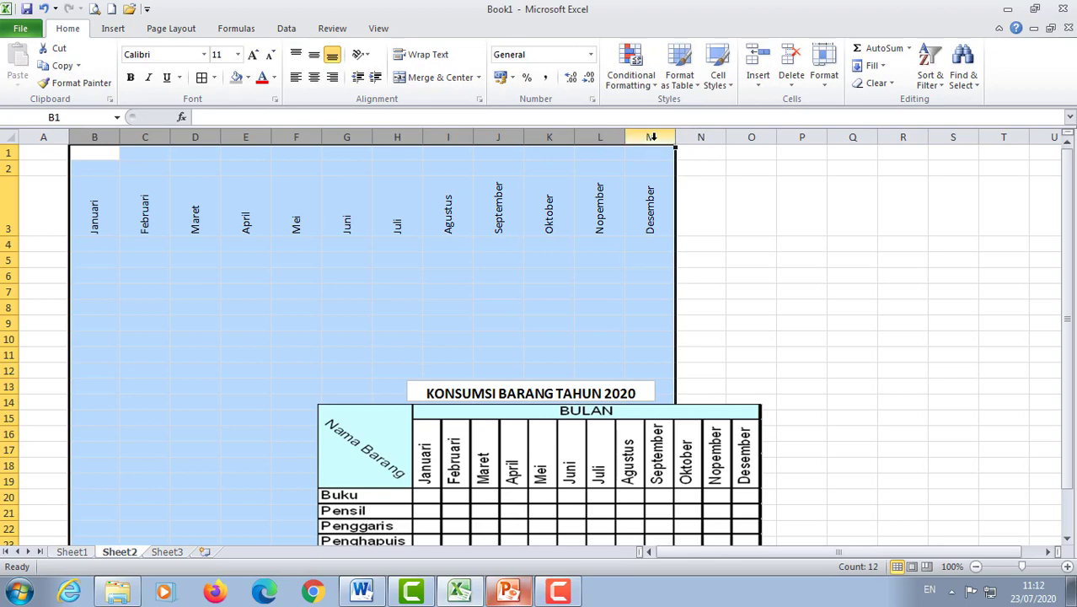
right_click(652, 137)
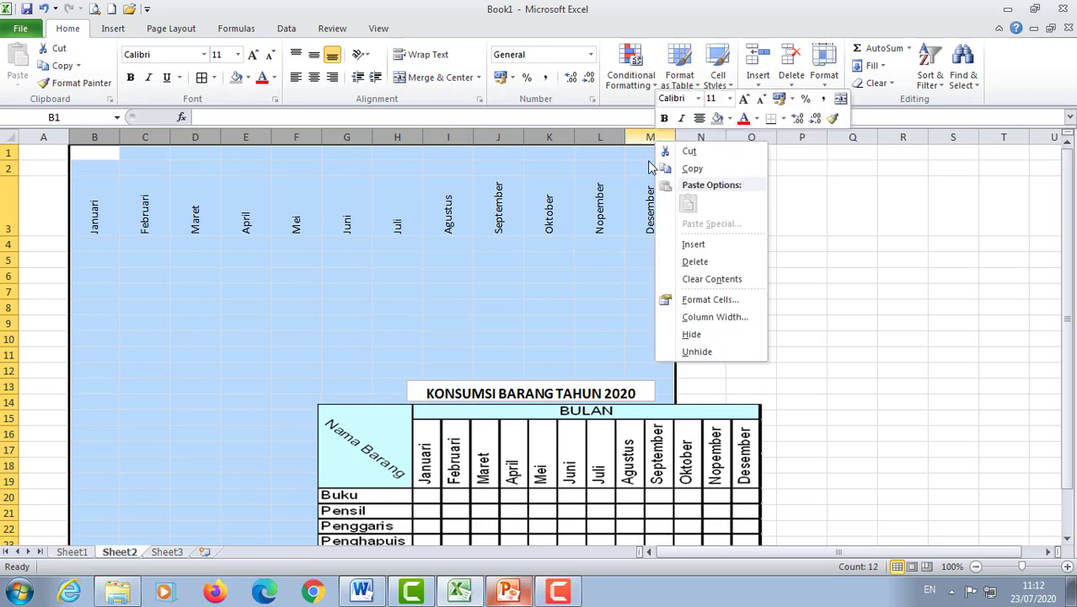
left_click(721, 317)
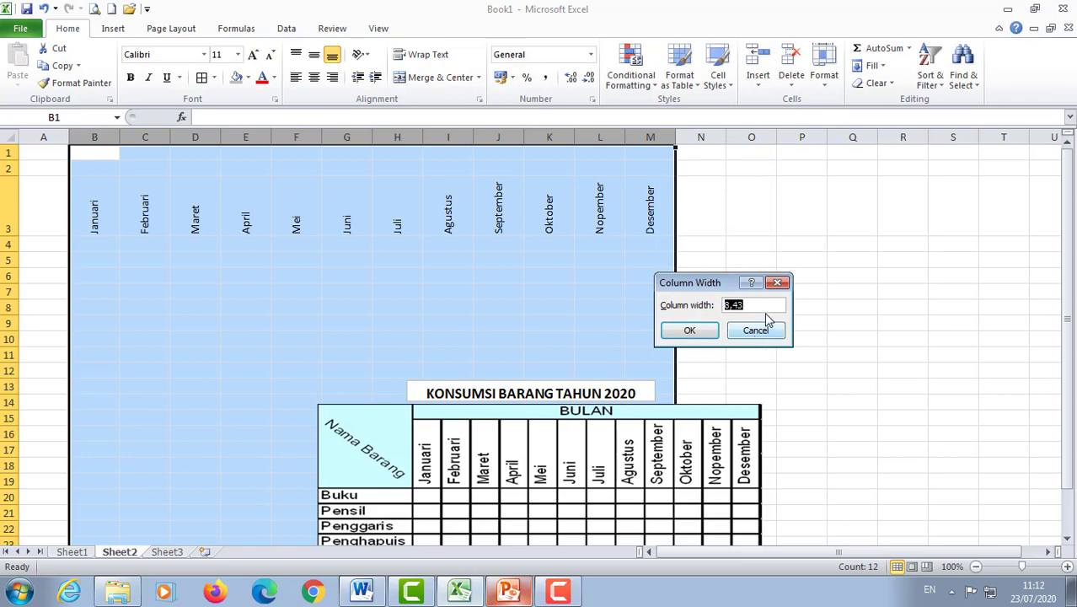
type("4")
key("Return")
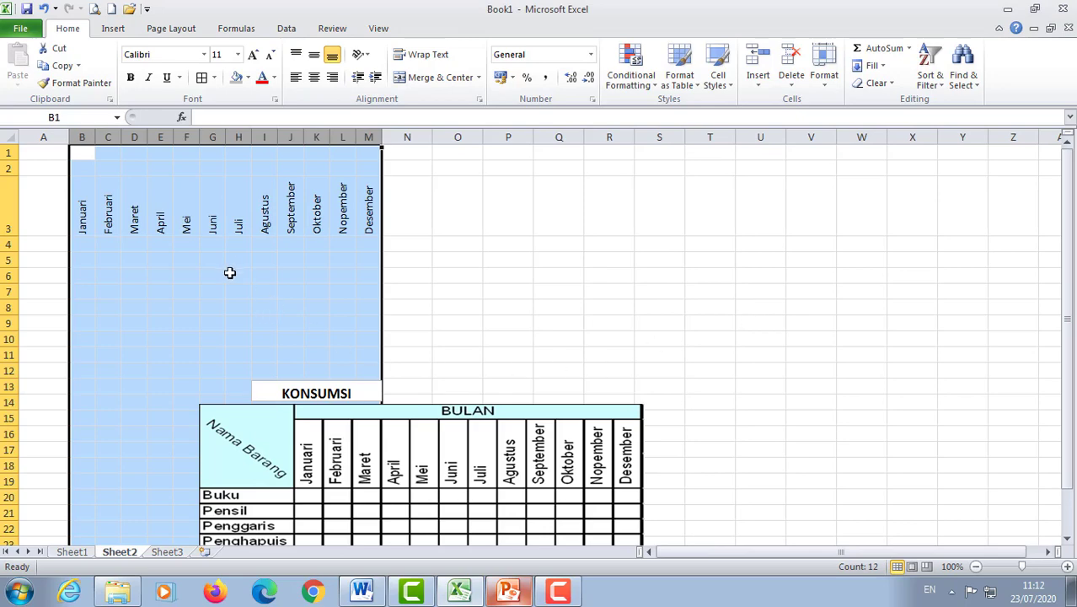
left_click(236, 275)
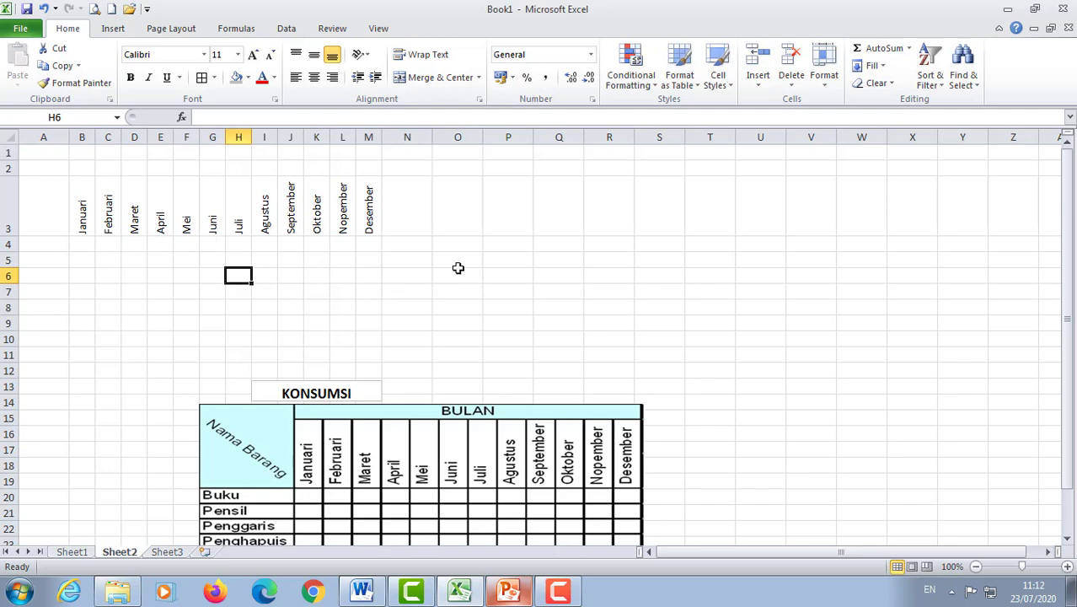
Merge and center B2:M2 above the month names and enter the heading BULAN.
scroll(433, 270, "down", 1)
scroll(432, 270, "up", 1)
left_click(368, 171)
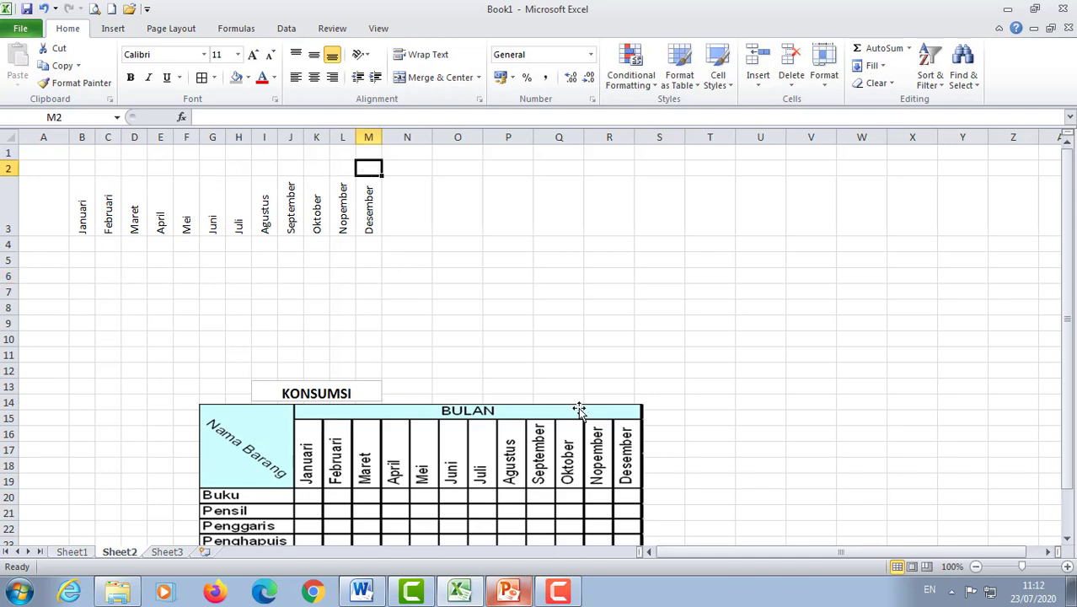
left_click_drag(84, 171, 364, 171)
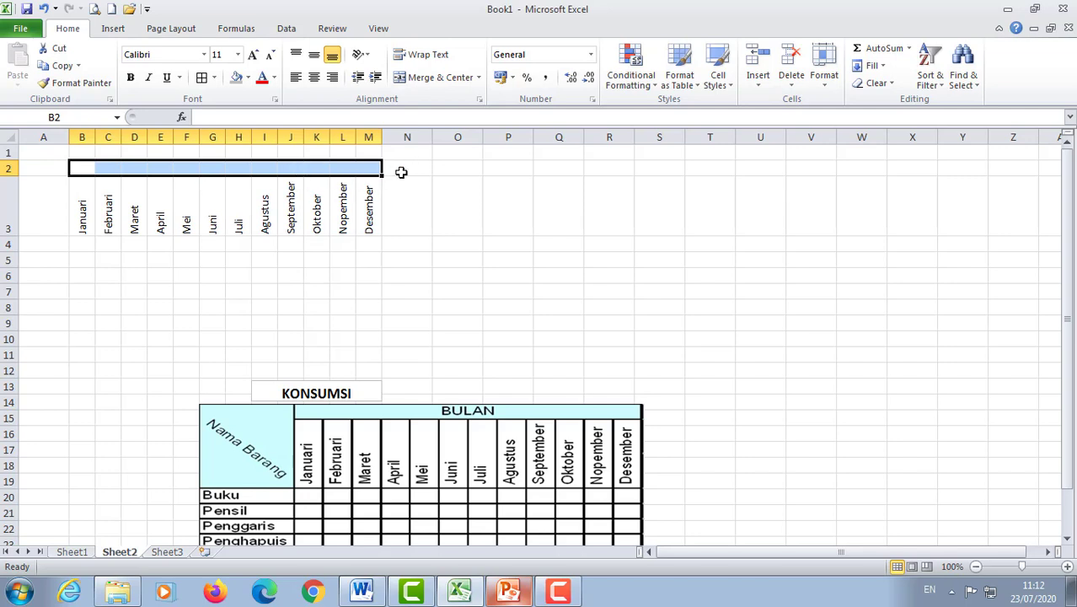
left_click(435, 83)
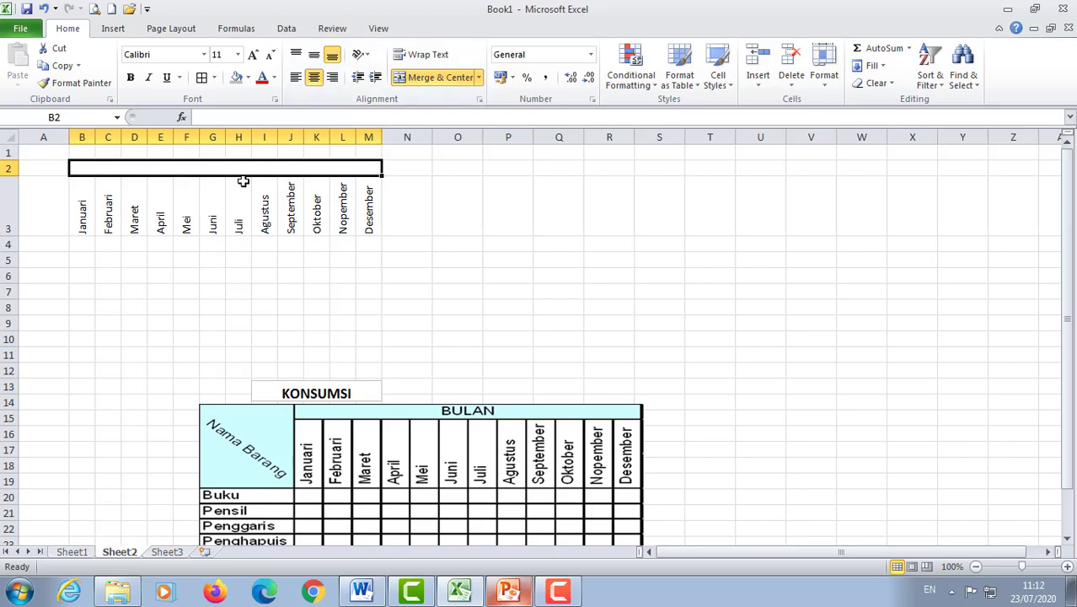
type("BULAN")
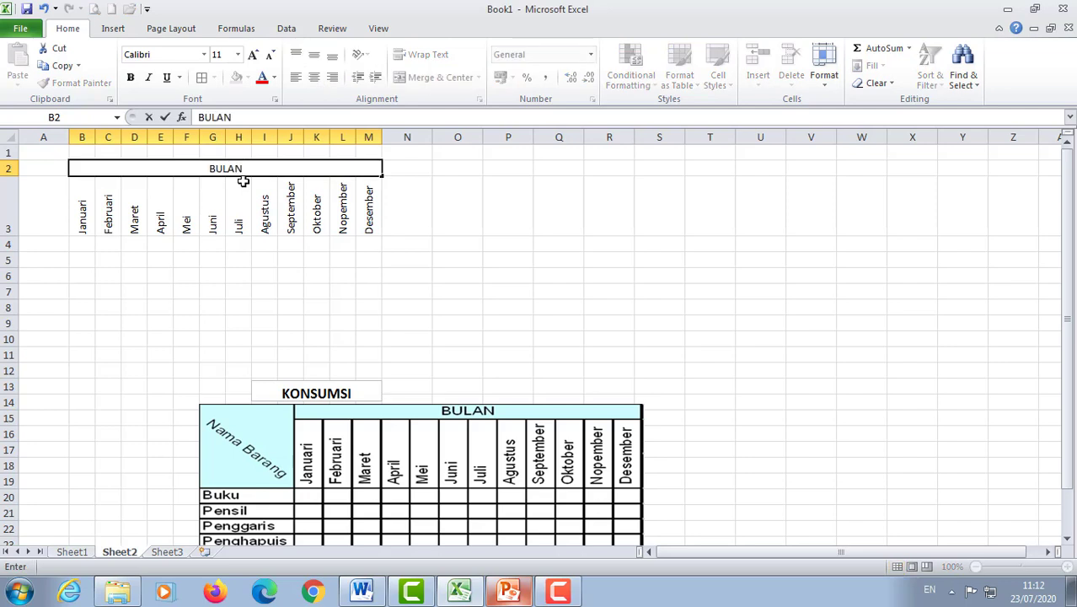
key("Return")
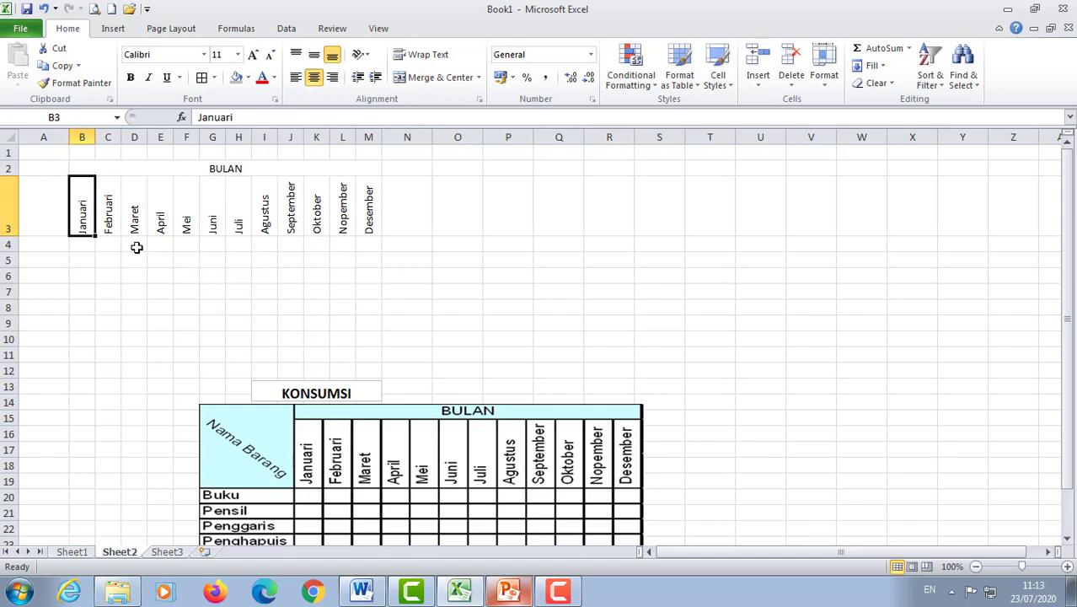
Merge and center cells A2:A3 beside the month headings.
left_click(48, 219)
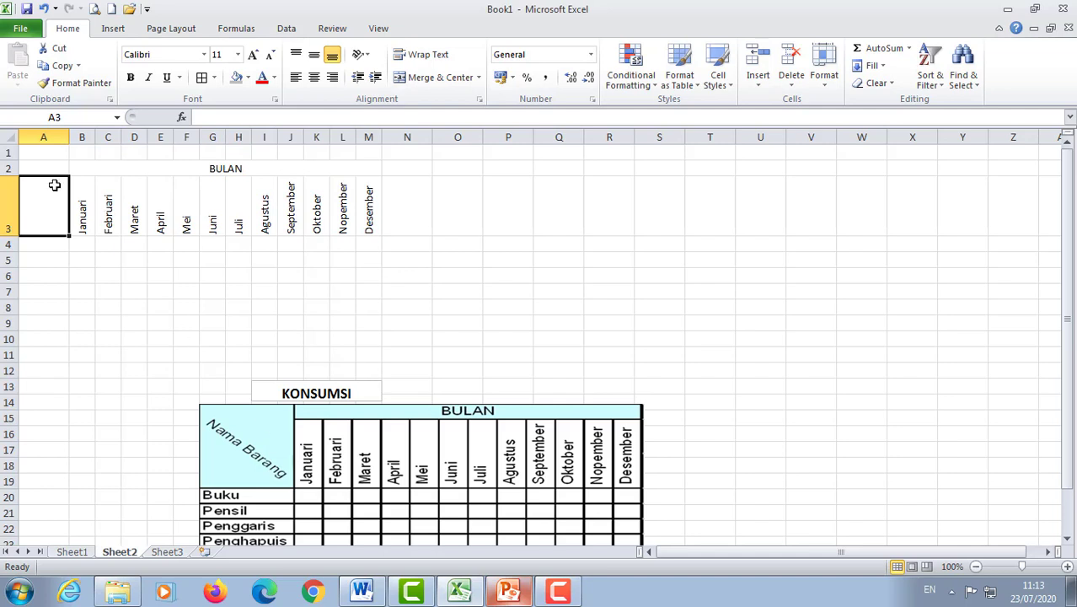
left_click_drag(51, 169, 53, 207)
left_click_drag(55, 165, 58, 206)
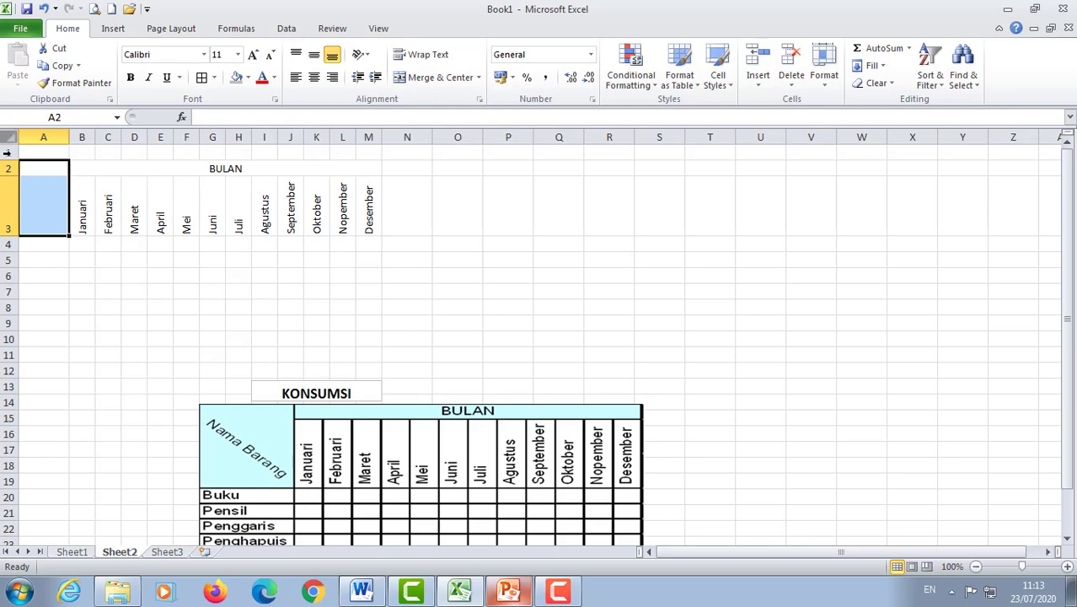
left_click(433, 78)
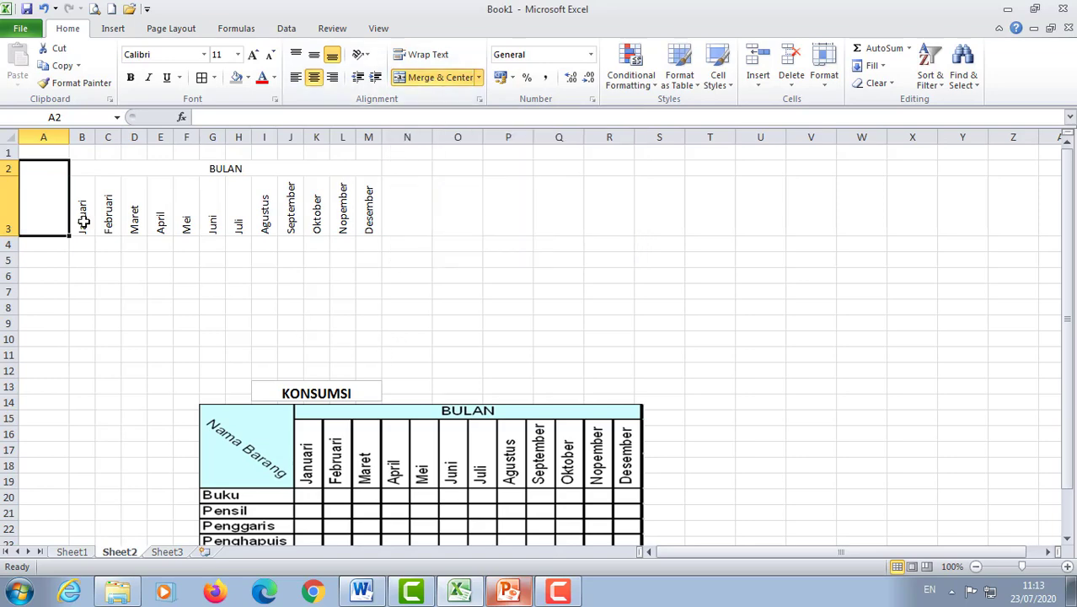
Widen column A slightly and enter Nama Barang in the merged cell A2:A3.
left_click_drag(68, 135, 87, 135)
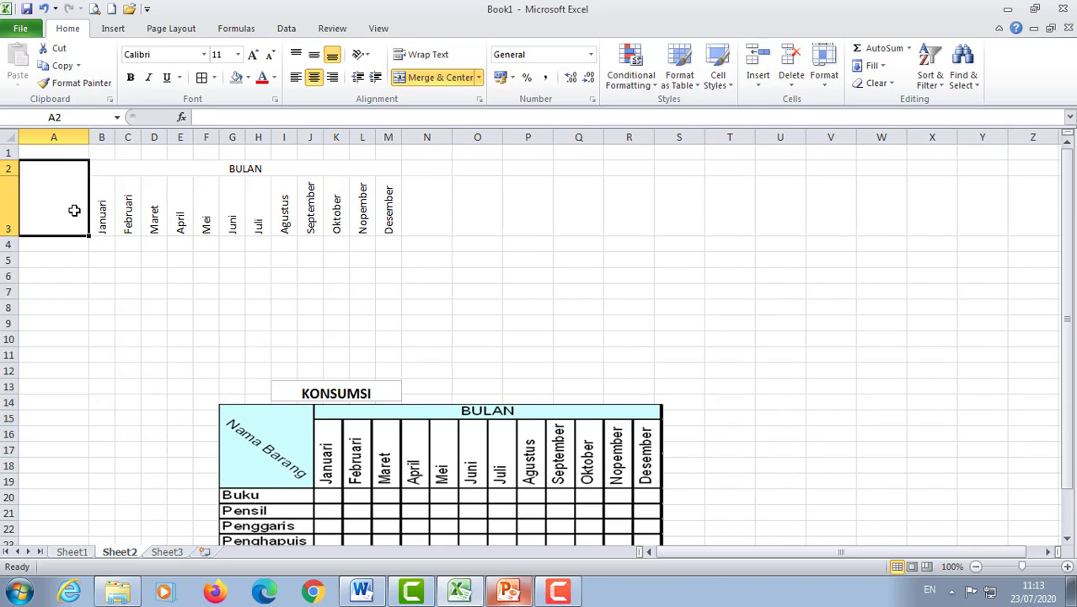
type("Nama Barang")
key("Return")
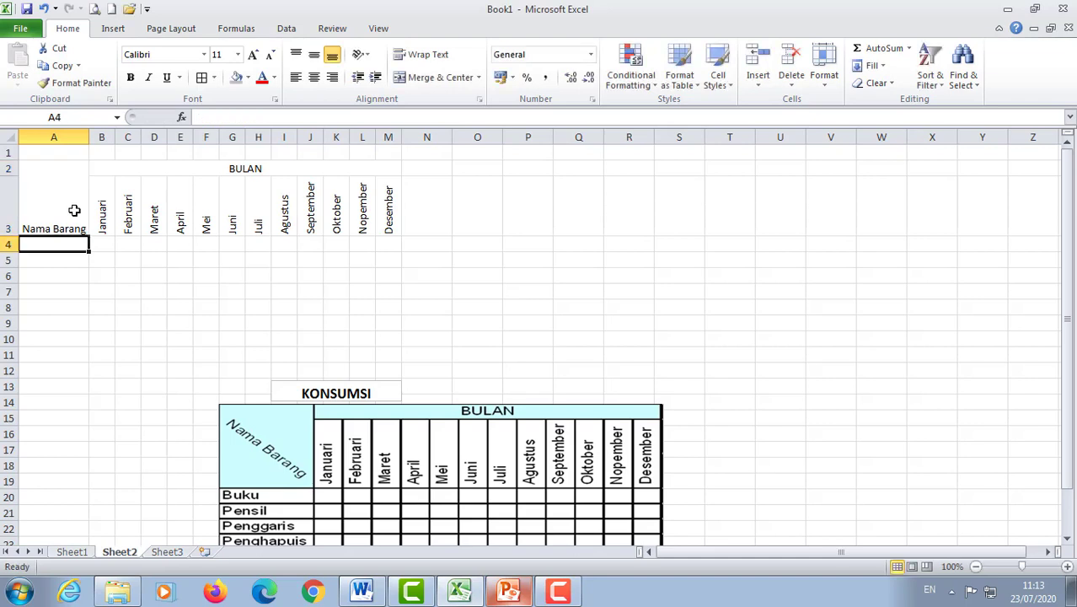
Slant the Nama Barang heading diagonally downward with the Angle Clockwise orientation.
left_click(70, 209)
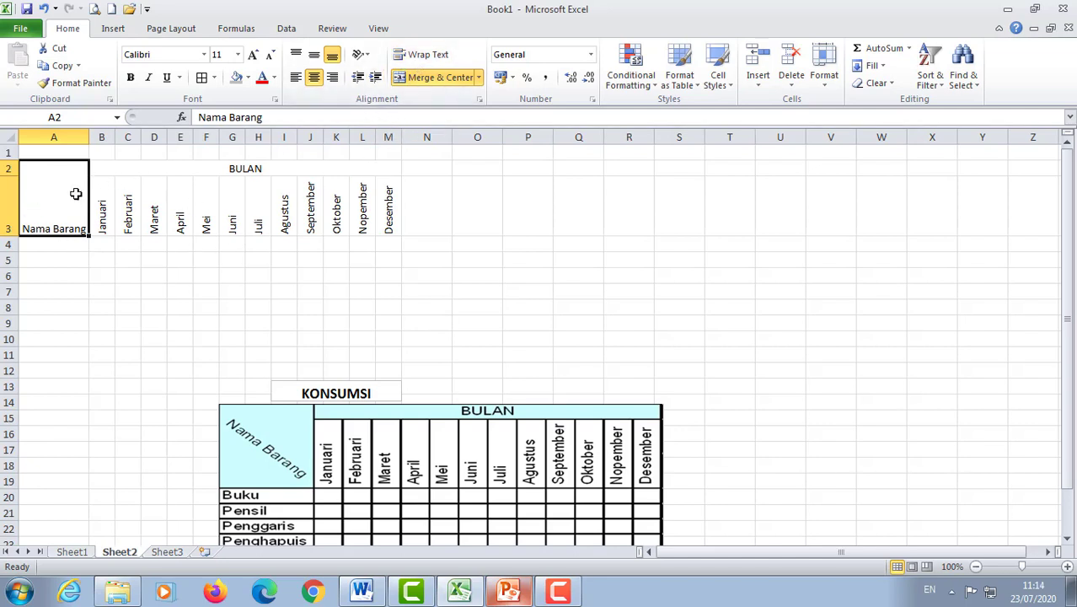
left_click(364, 55)
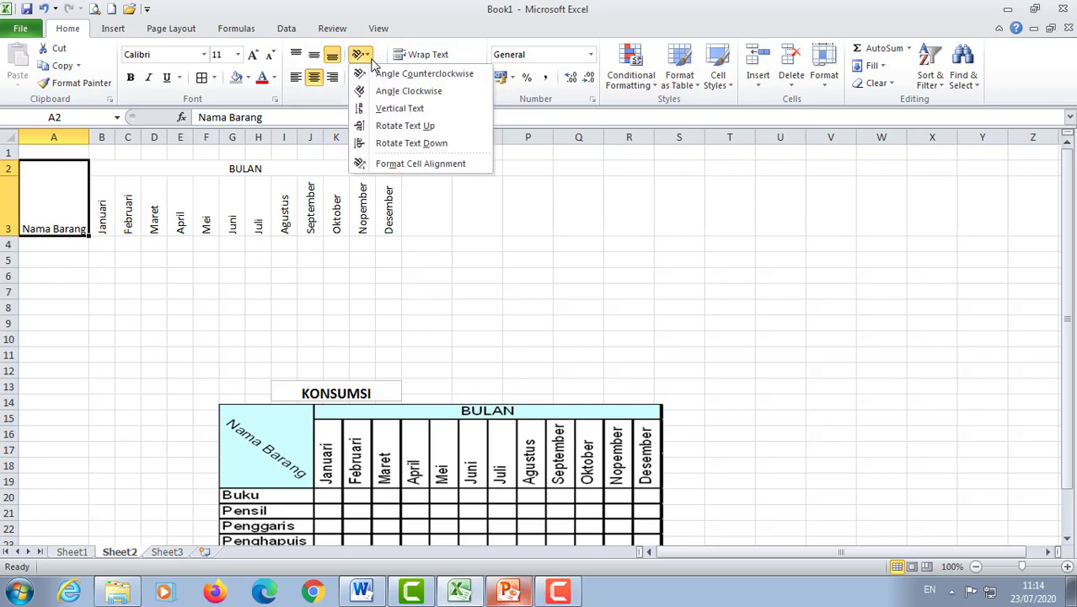
left_click(435, 96)
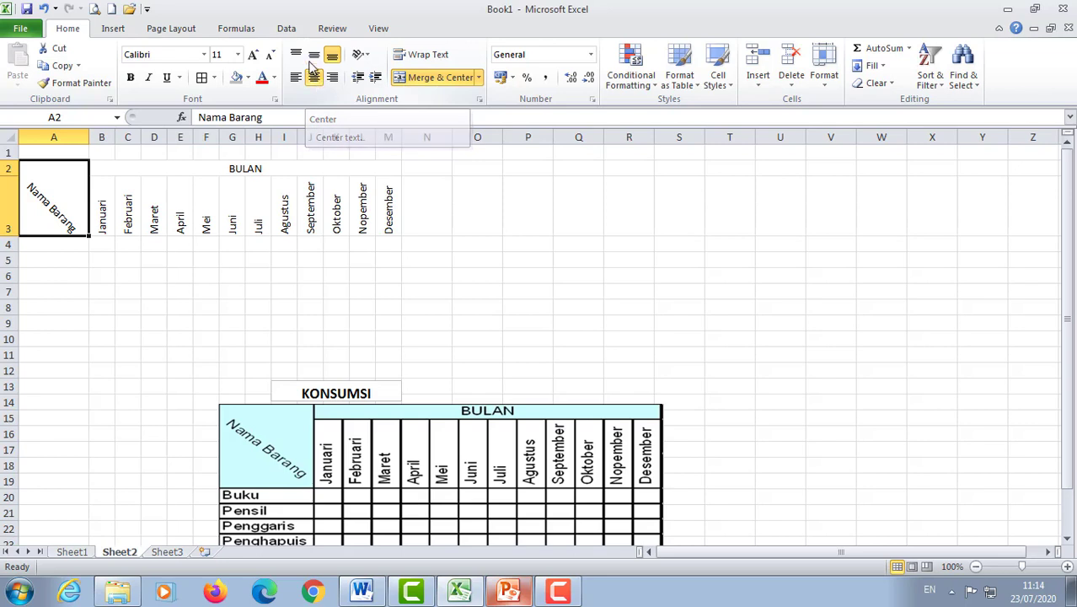
Center the slanted Nama Barang heading vertically within its merged cell.
left_click(313, 56)
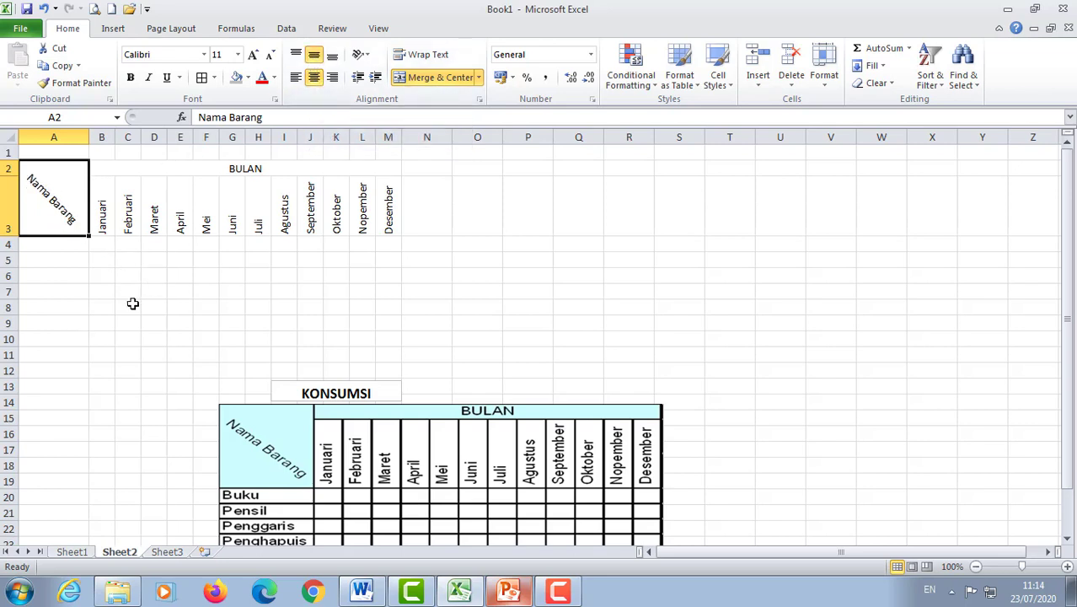
left_click(163, 276)
left_click(55, 245)
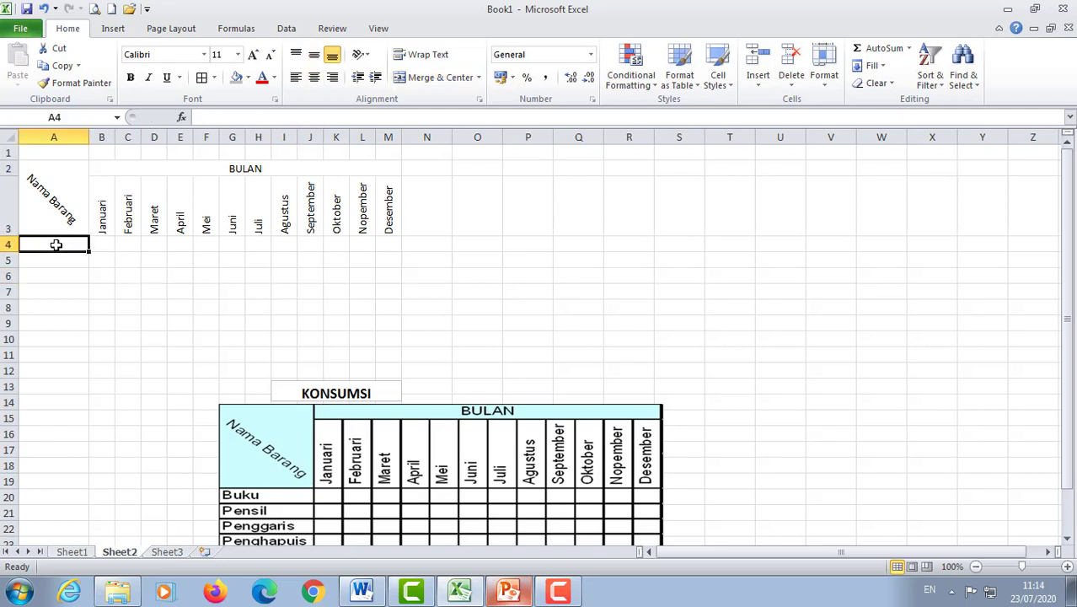
left_click(34, 193)
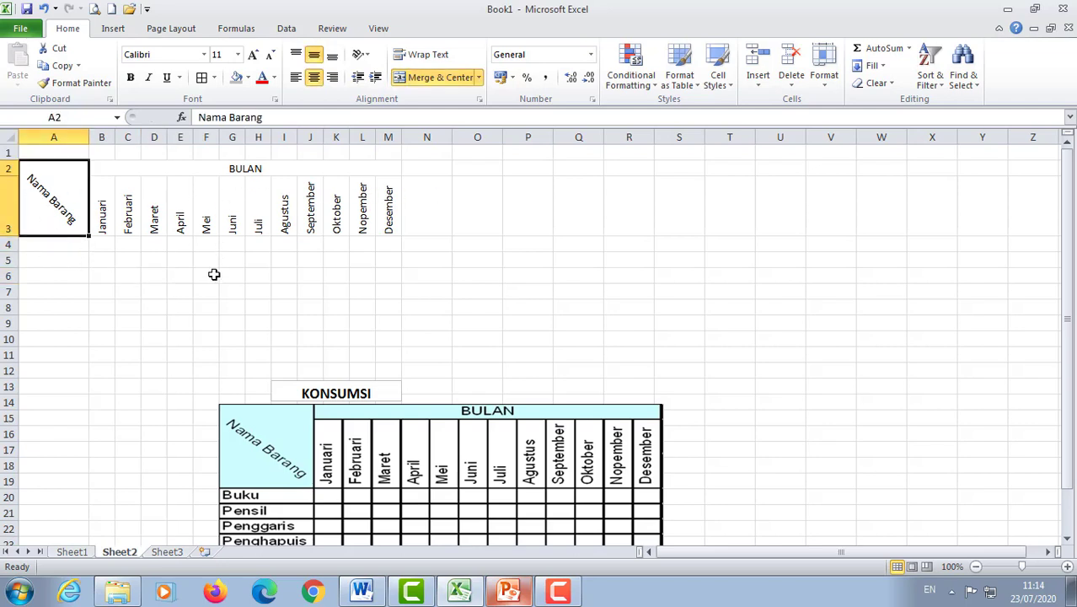
Enter the item names Buku, Pensil, Penggaris and Penghapus in cells A4 to A7 below the Nama Barang heading.
scroll(210, 270, "down", 1)
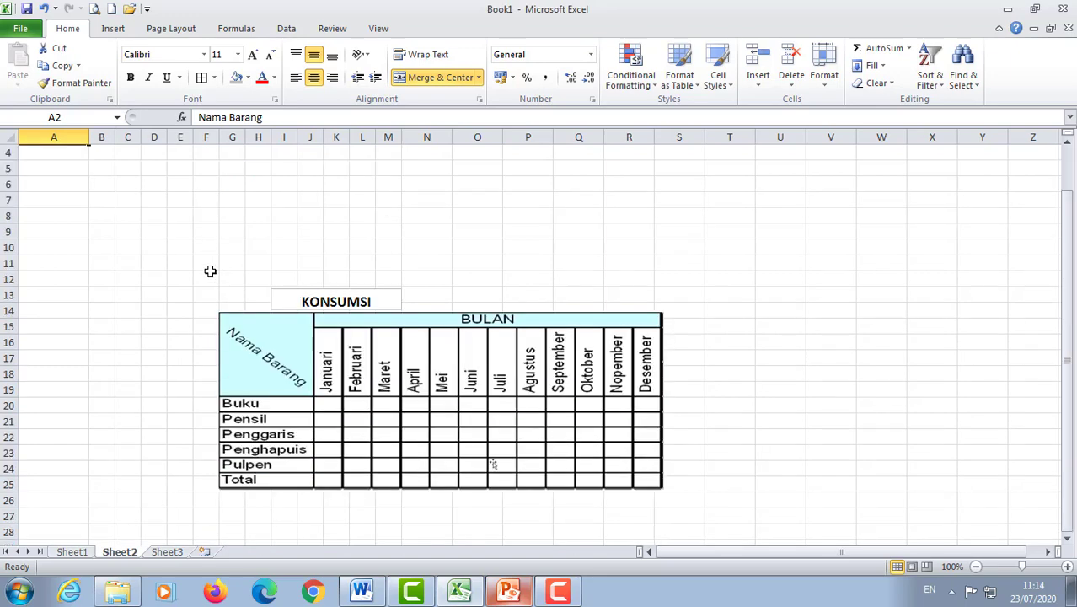
scroll(209, 271, "up", 1)
left_click(71, 245)
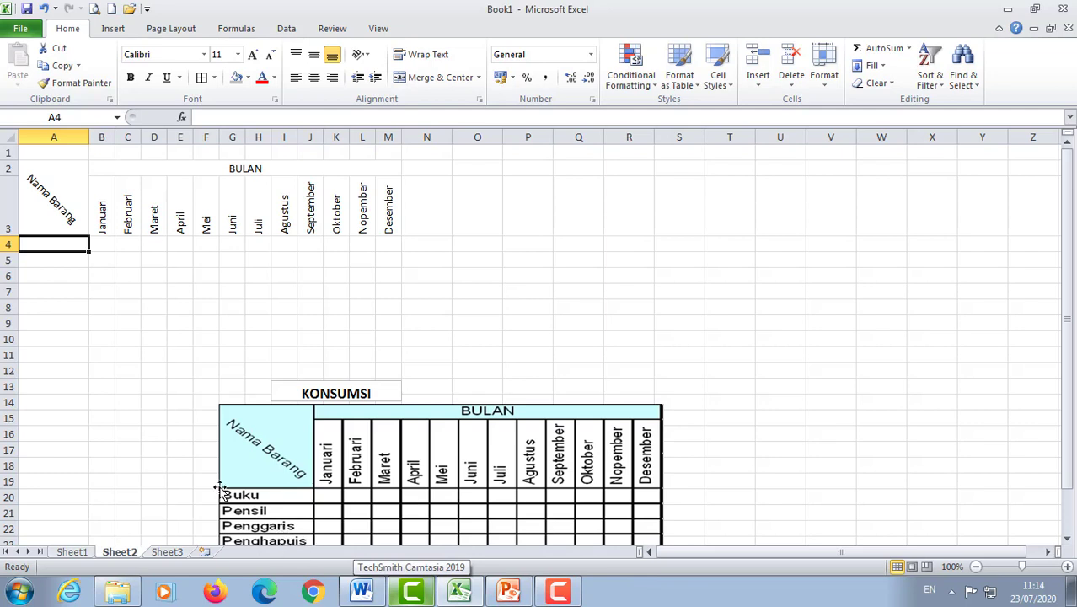
type("Buku")
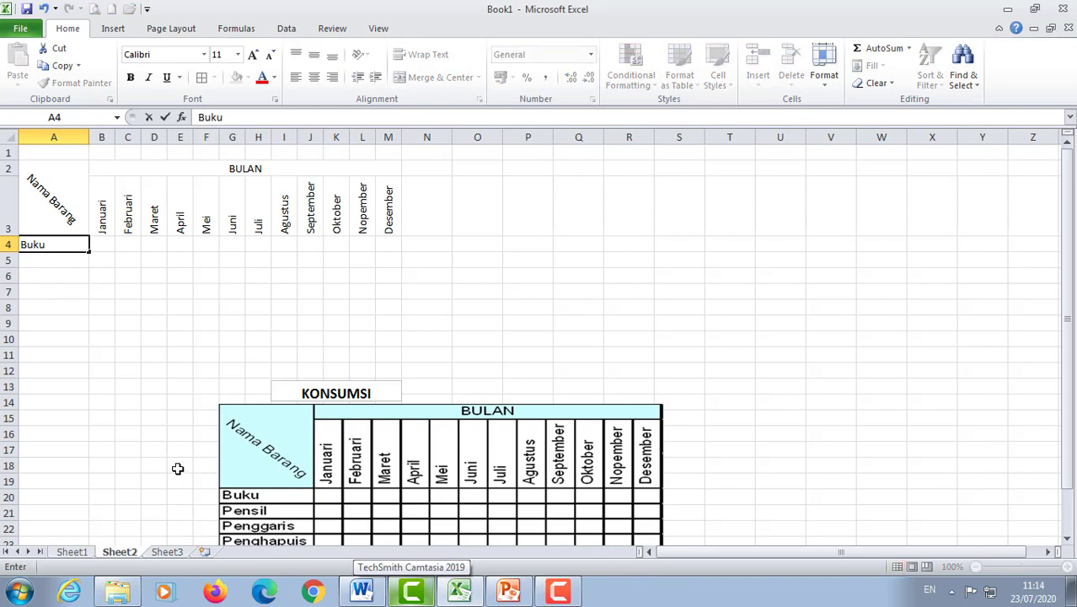
key("Return")
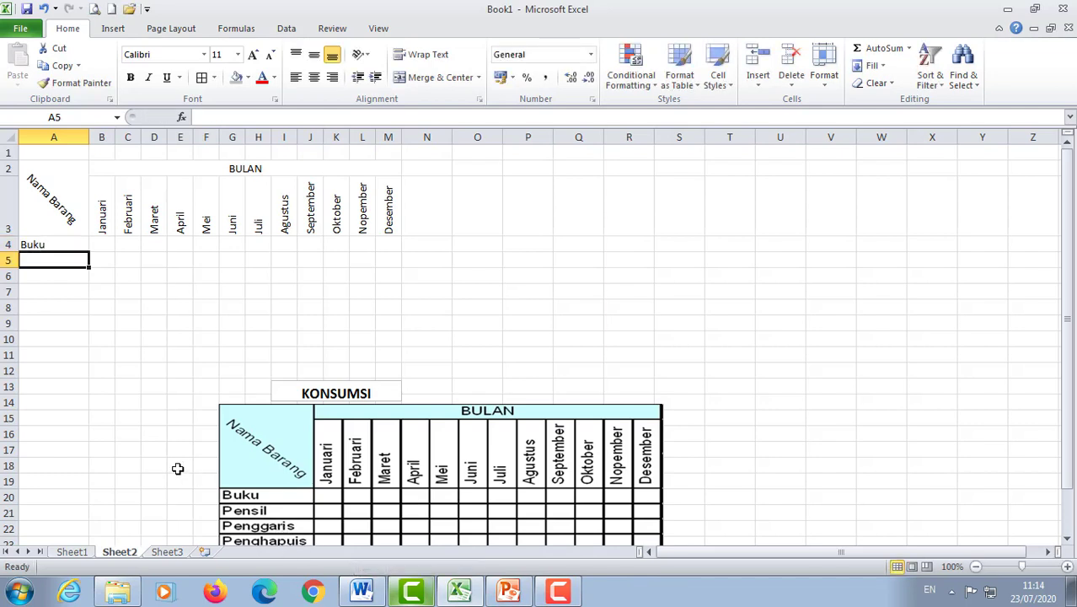
type("Pensi")
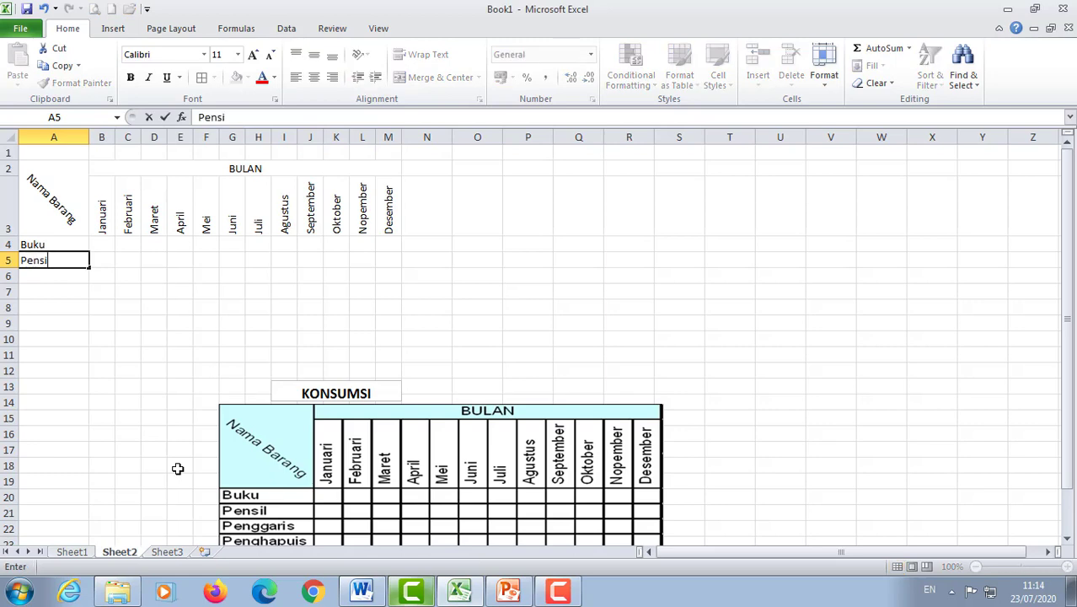
type("l")
key("Return")
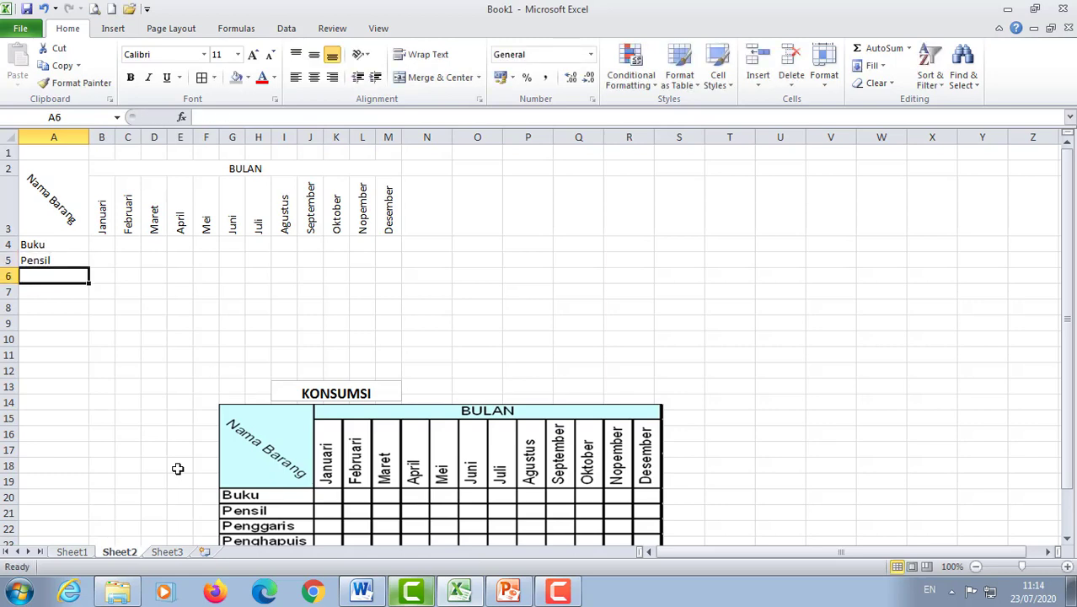
type("Penggaris")
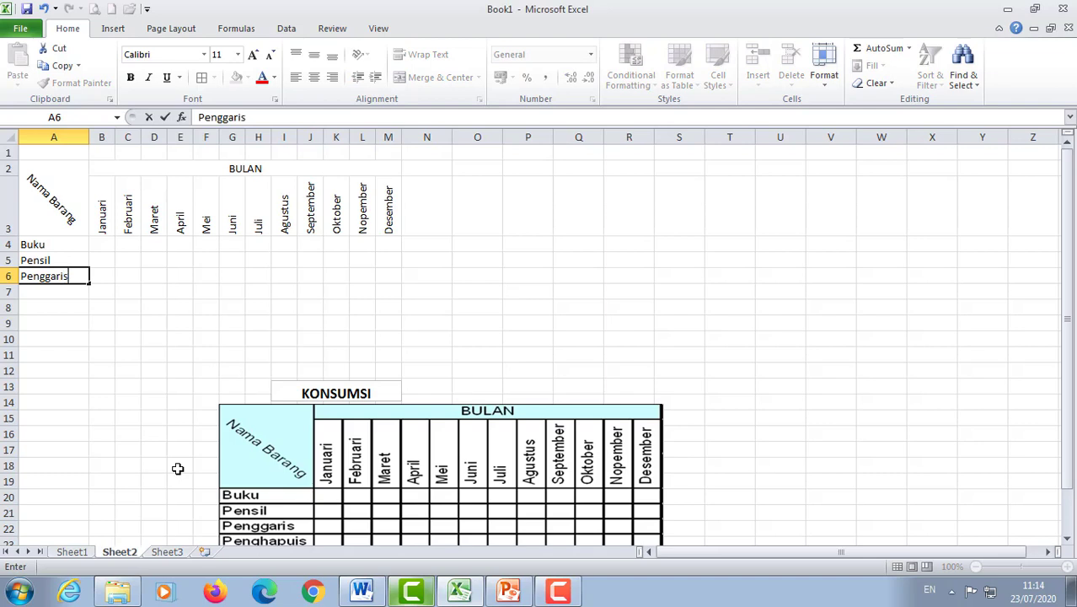
key("Return")
type("Penghapus")
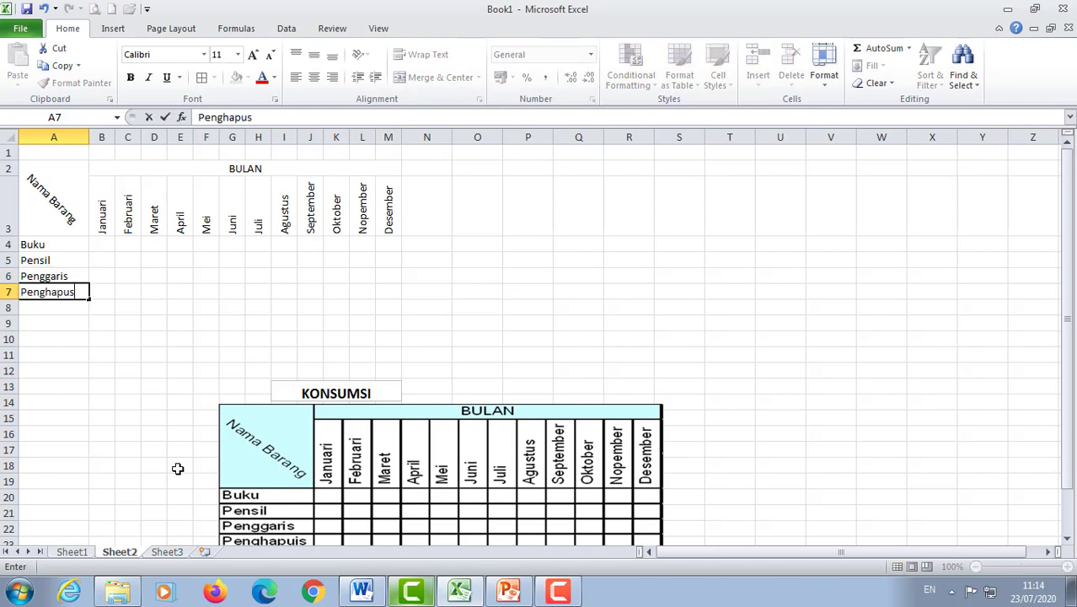
key("Return")
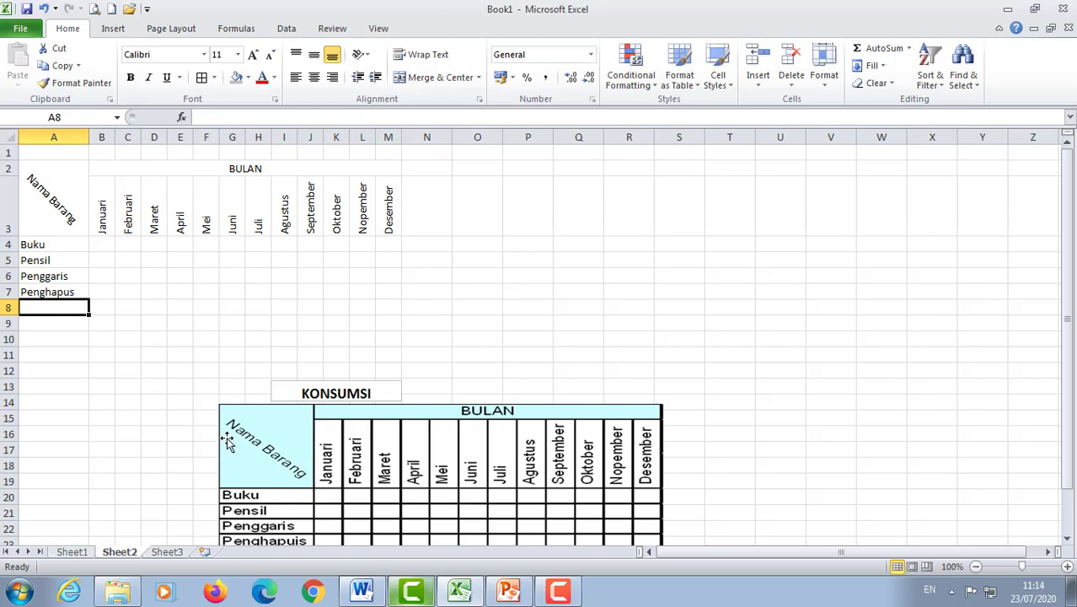
Complete the item column with Pulpen in A8 and Total in A9.
scroll(198, 462, "down", 1)
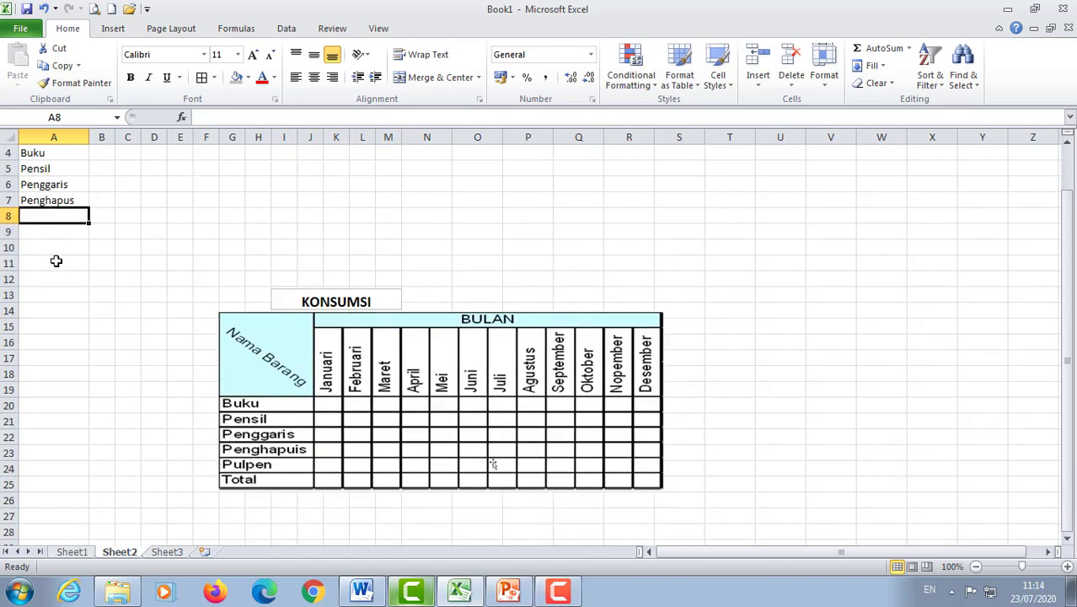
type("Pulpen")
key("Return")
type("To")
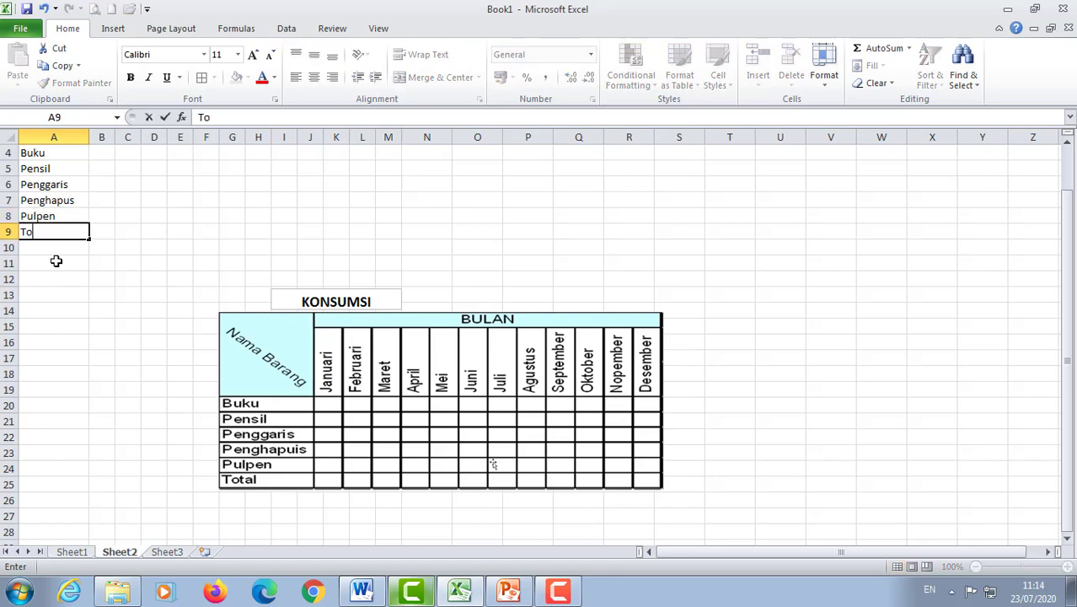
key("Return")
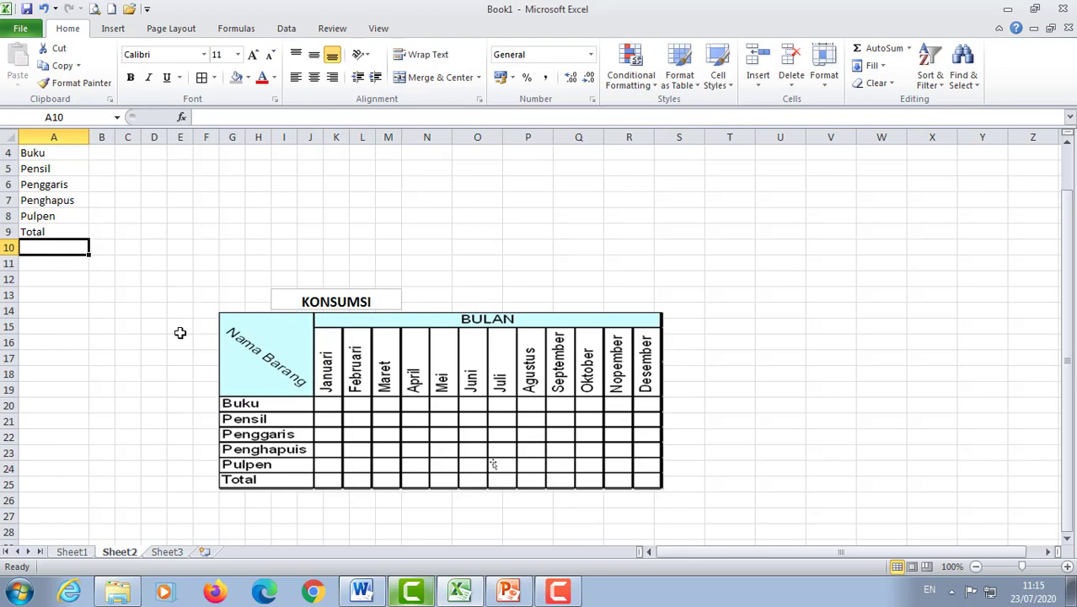
Widen column A and apply all borders to the table range A2:M9.
scroll(179, 332, "up", 1)
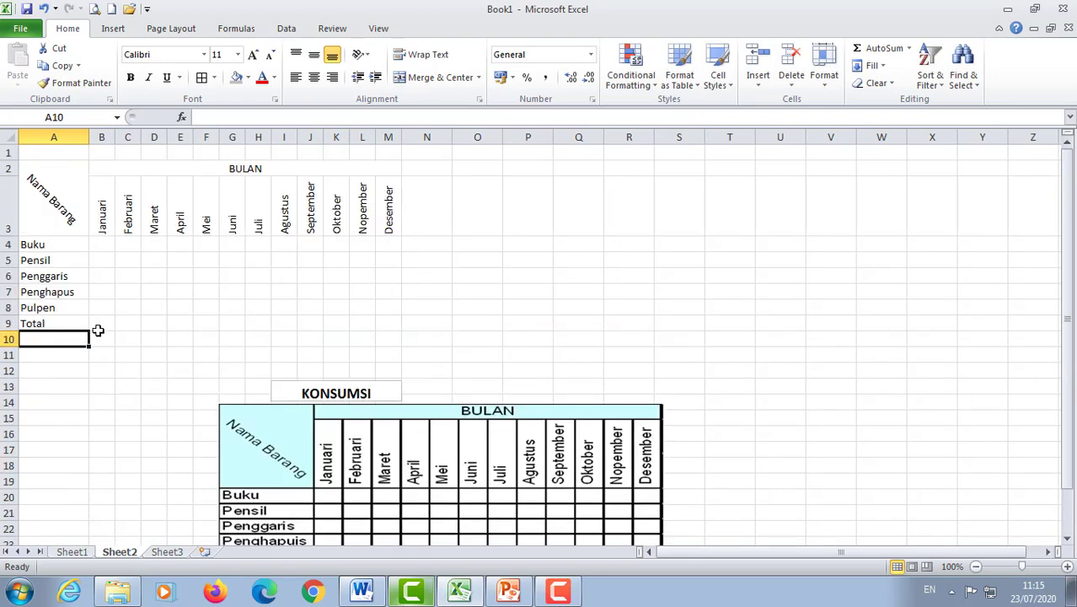
left_click_drag(88, 136, 112, 137)
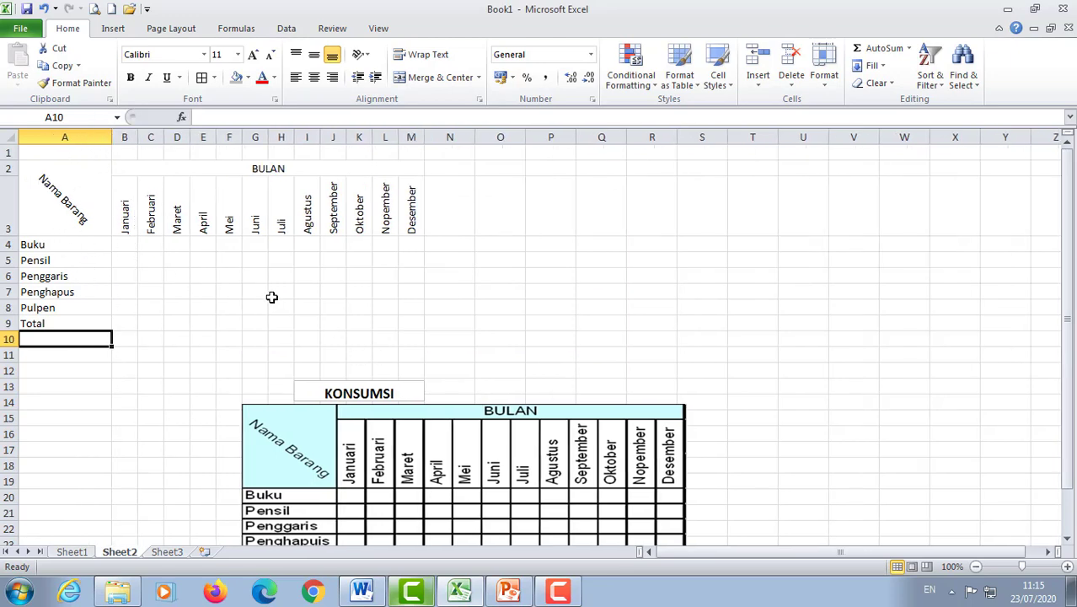
left_click(43, 177)
left_click_drag(42, 177, 282, 320)
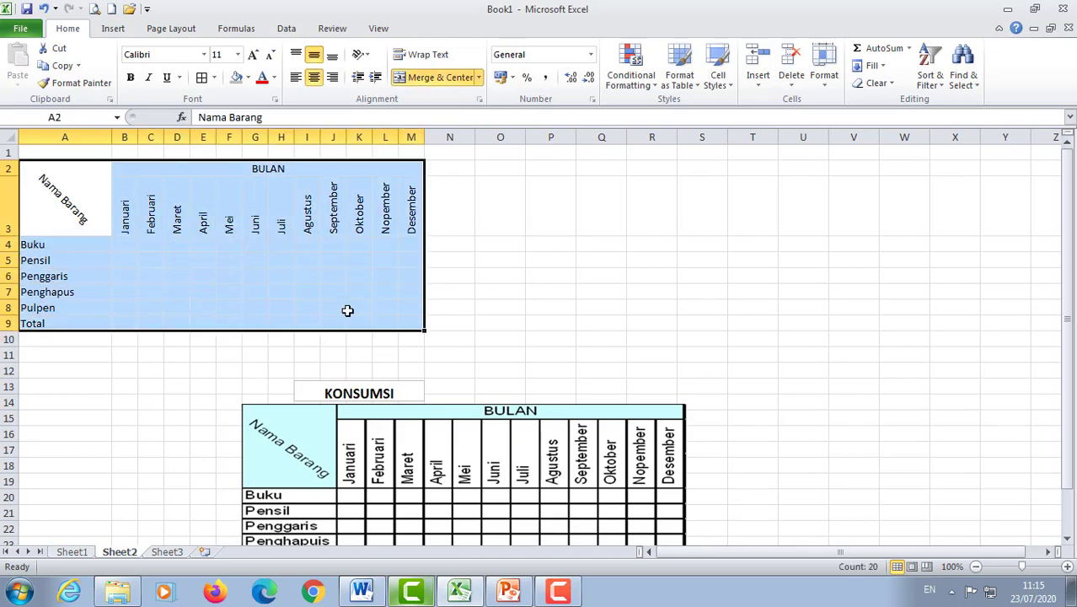
left_click(201, 77)
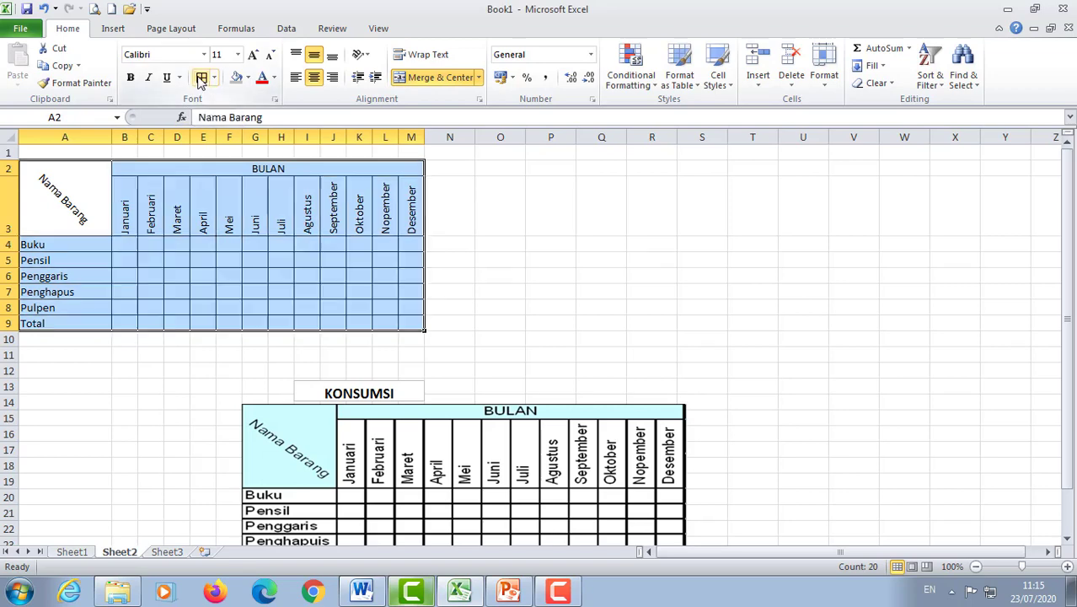
left_click(543, 259)
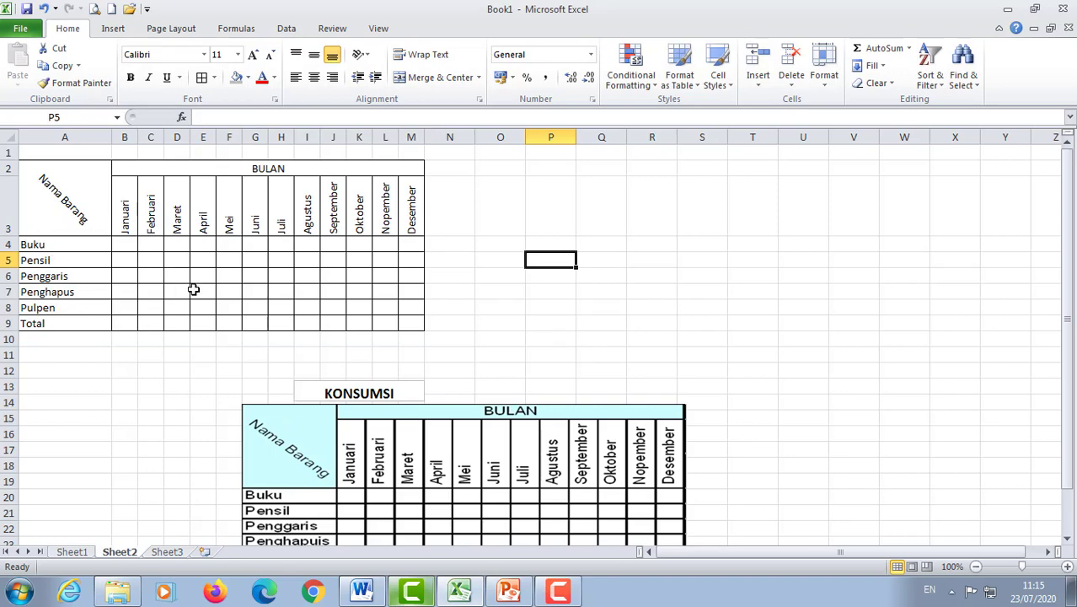
Widen the KONSUMSI text box above the reference table picture so its full title fits on one line.
left_click(540, 359)
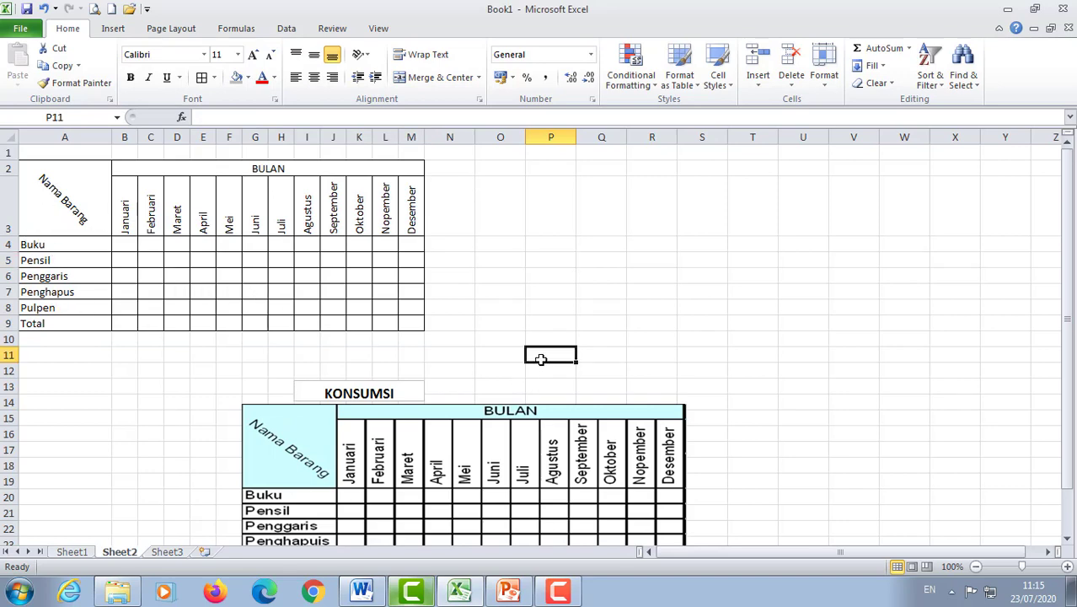
scroll(526, 337, "down", 2)
scroll(526, 337, "up", 2)
left_click(352, 394)
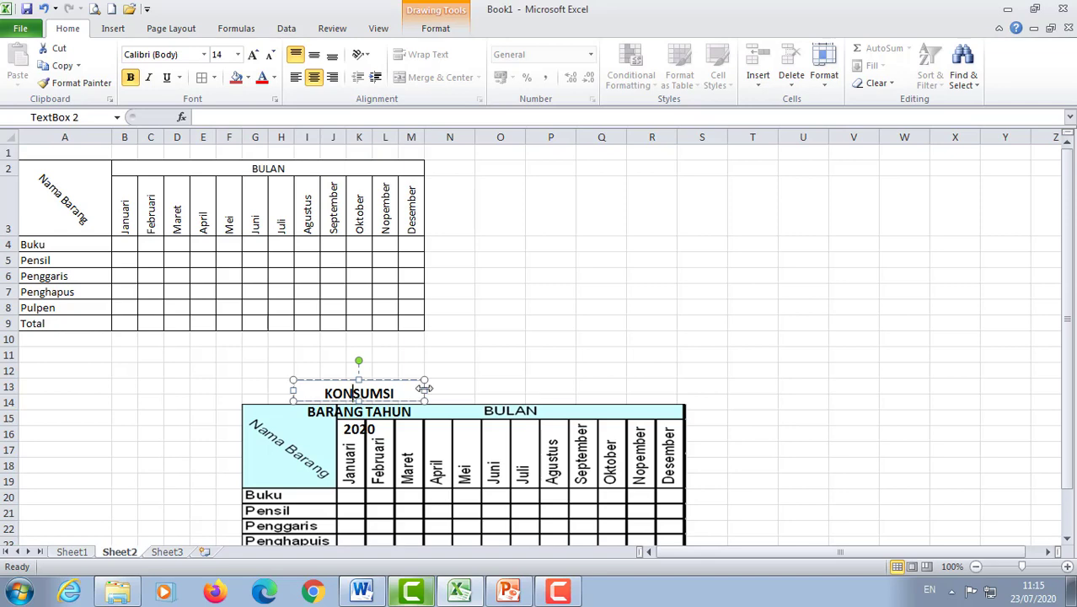
left_click_drag(423, 387, 605, 388)
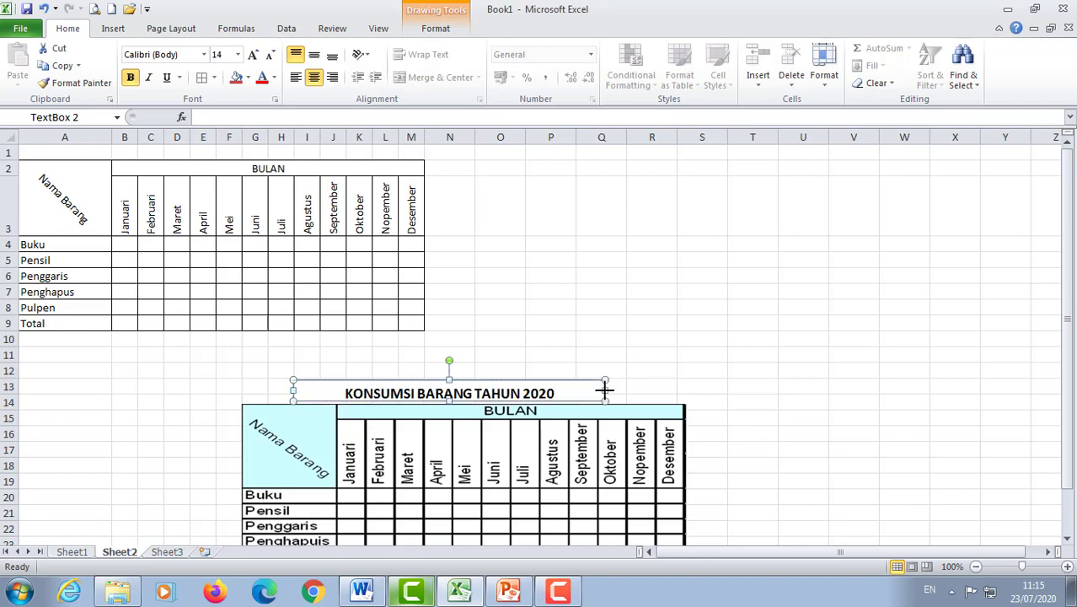
left_click(590, 337)
Merge and center A1:M1 above the table and enter the title KONSUMSI BARANG TAHUN 2020.
left_click_drag(25, 152, 410, 154)
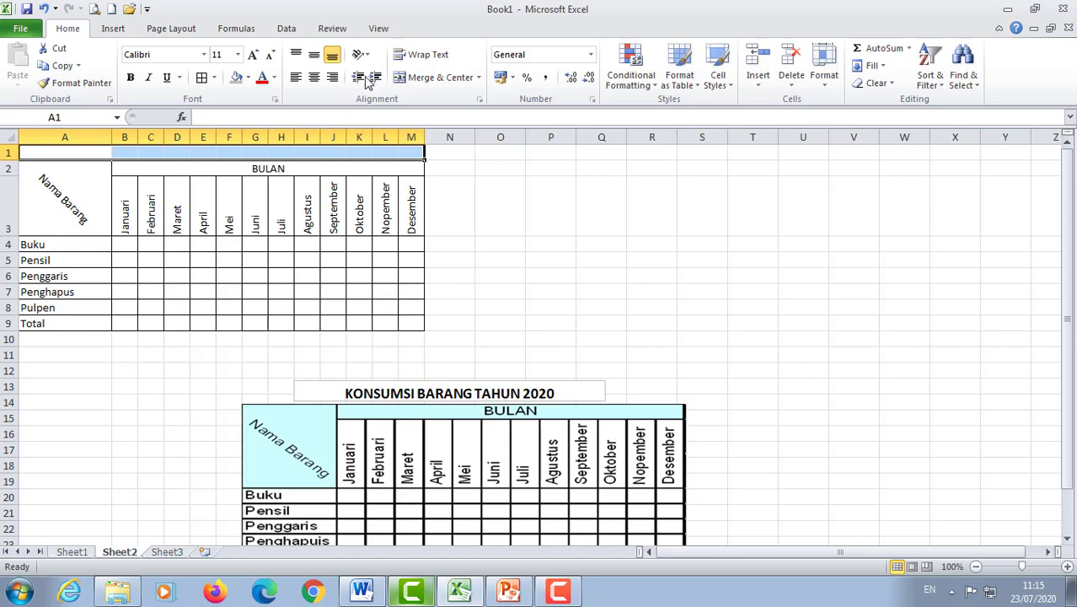
left_click(429, 78)
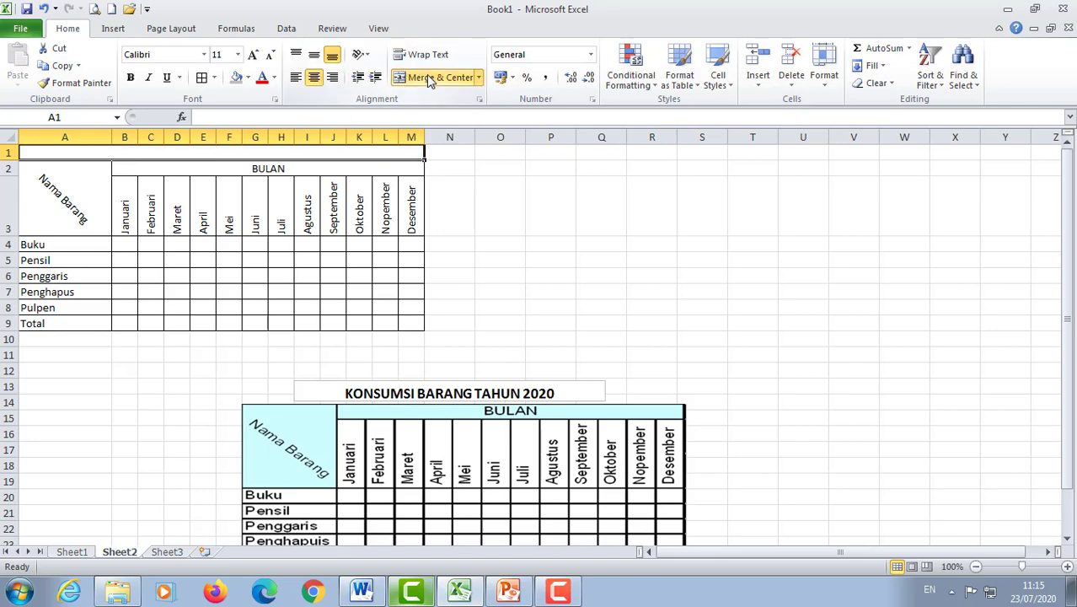
type("KON")
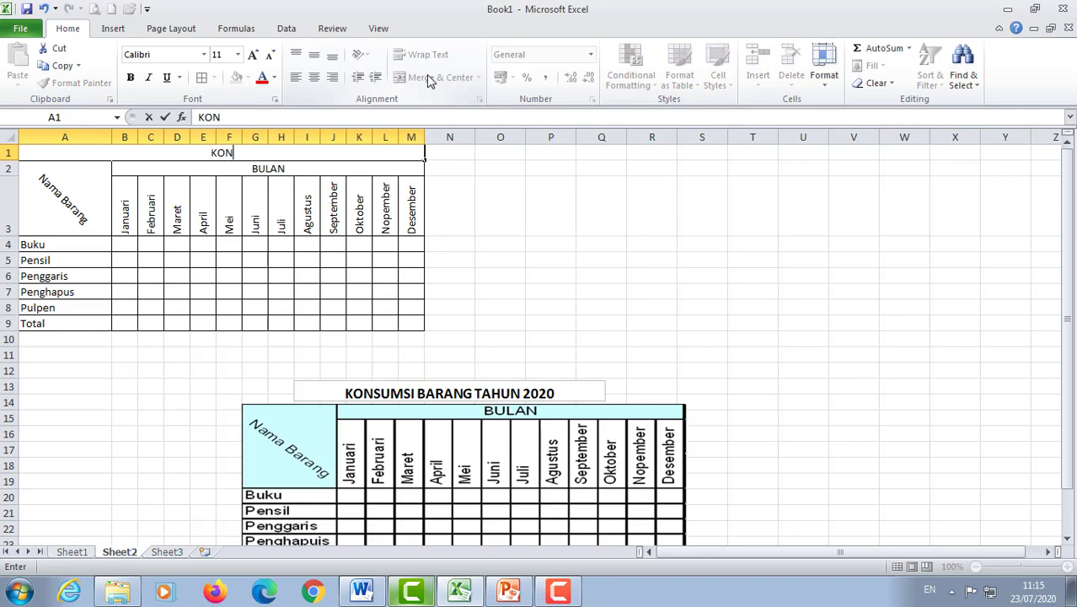
type("SUMSI")
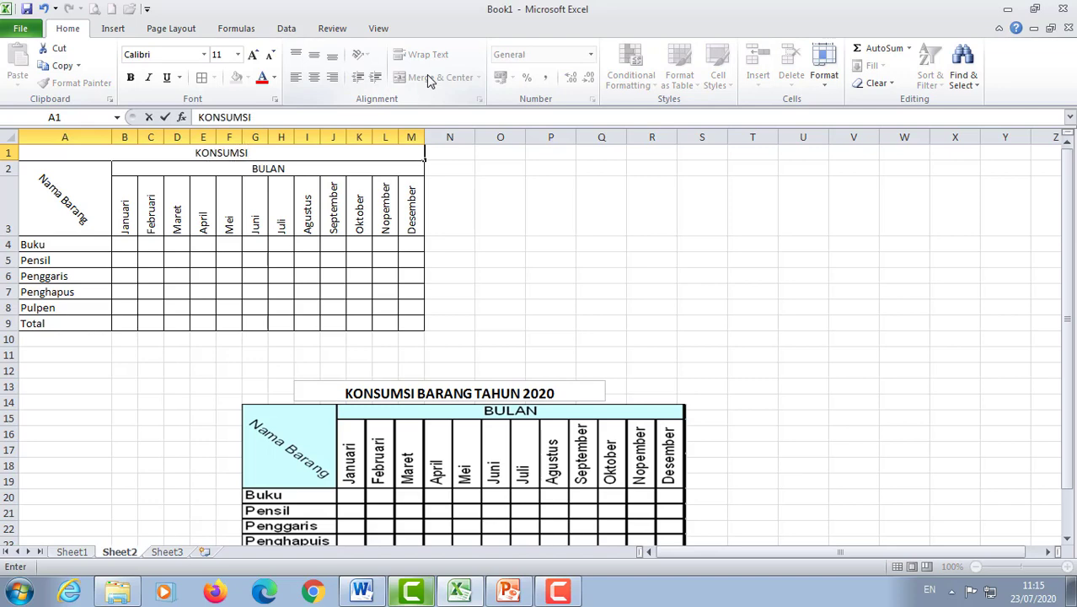
type(" BARA")
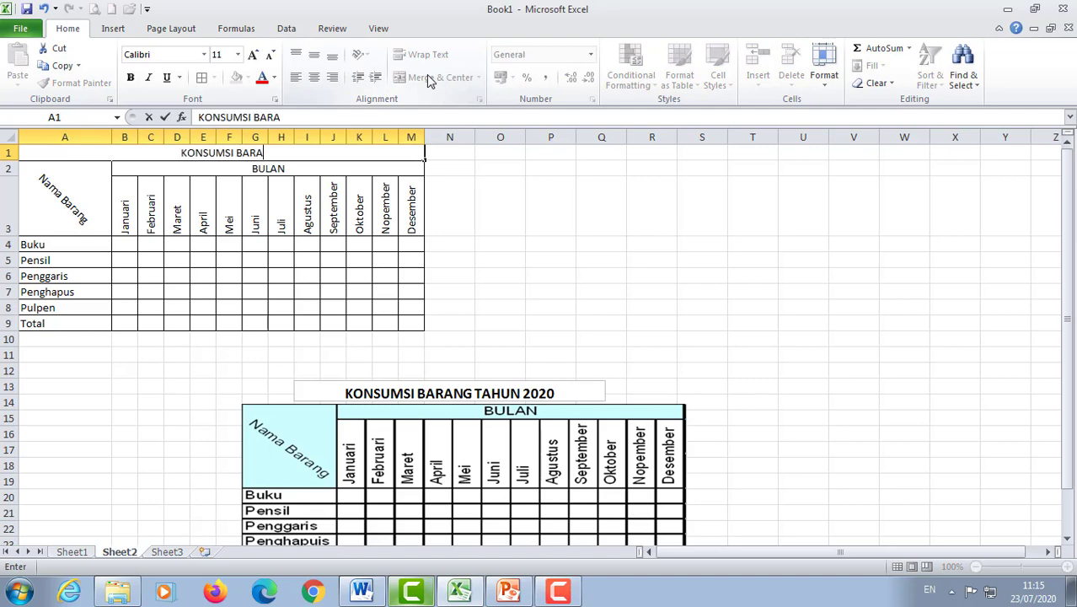
type("NG T")
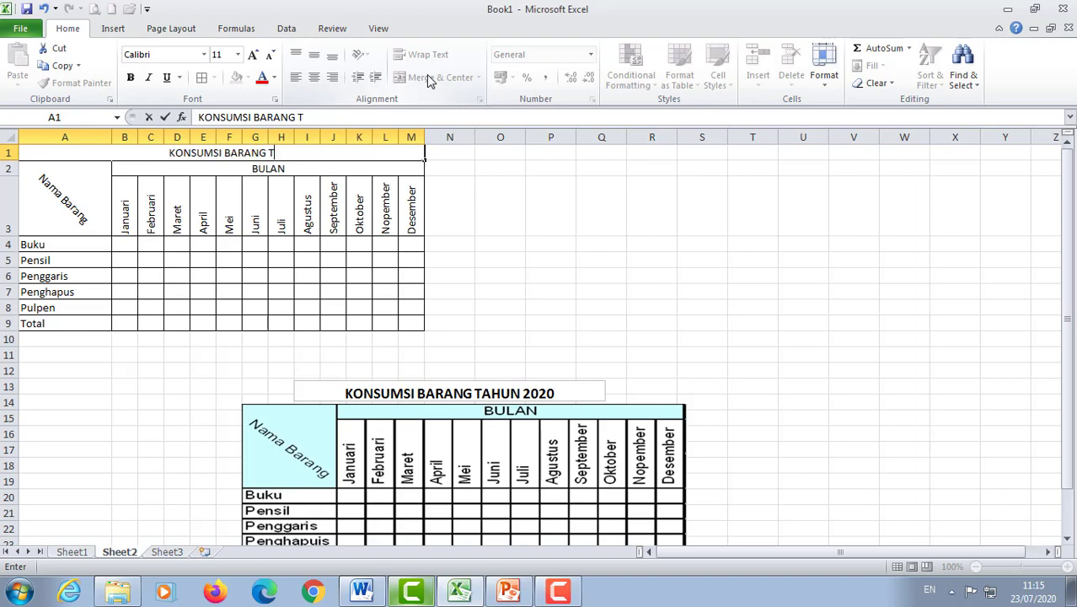
type("AHUN ")
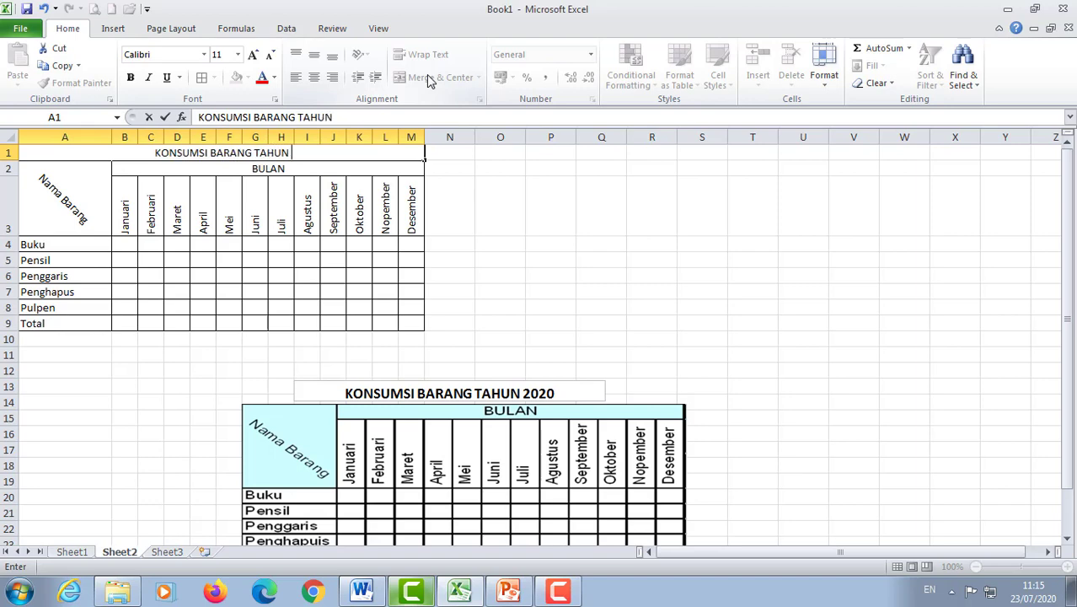
type("2020")
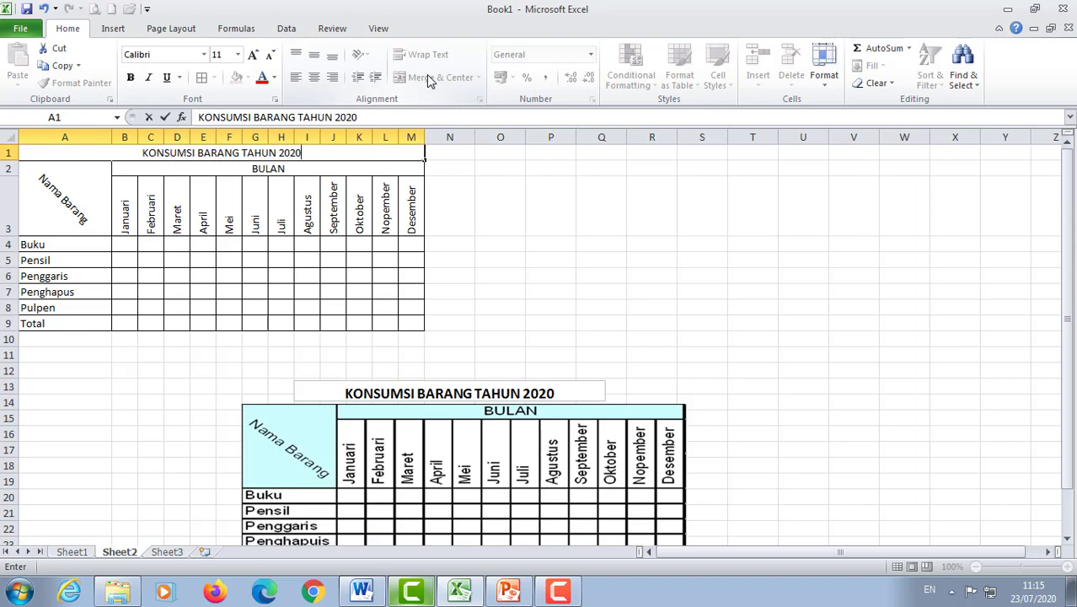
key("Return")
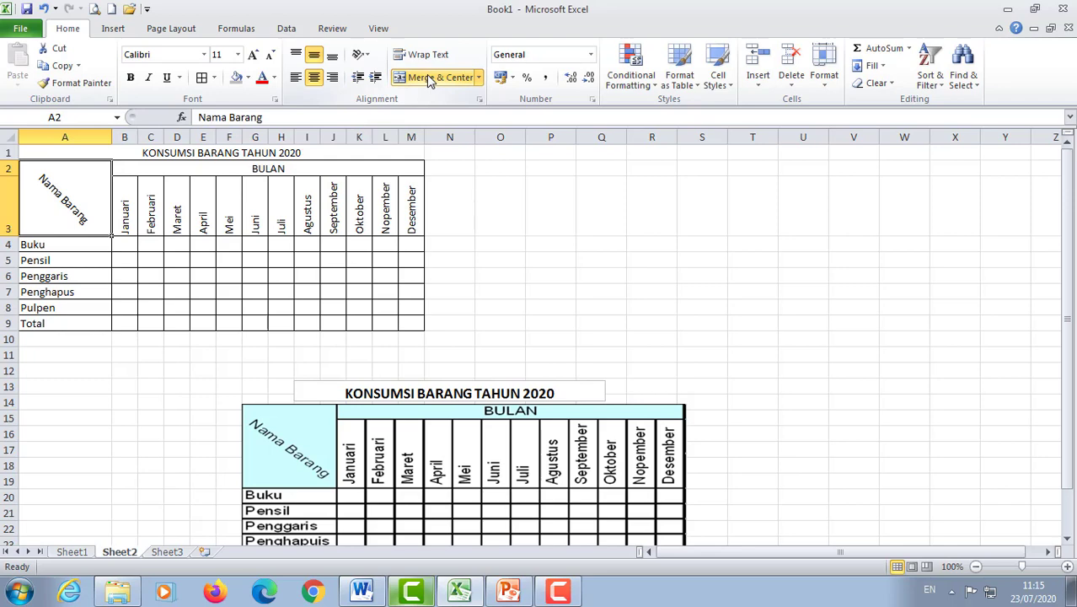
Make the title in row 1 bold and set the font size of A1:M9 to 12.
left_click(139, 152)
left_click(129, 77)
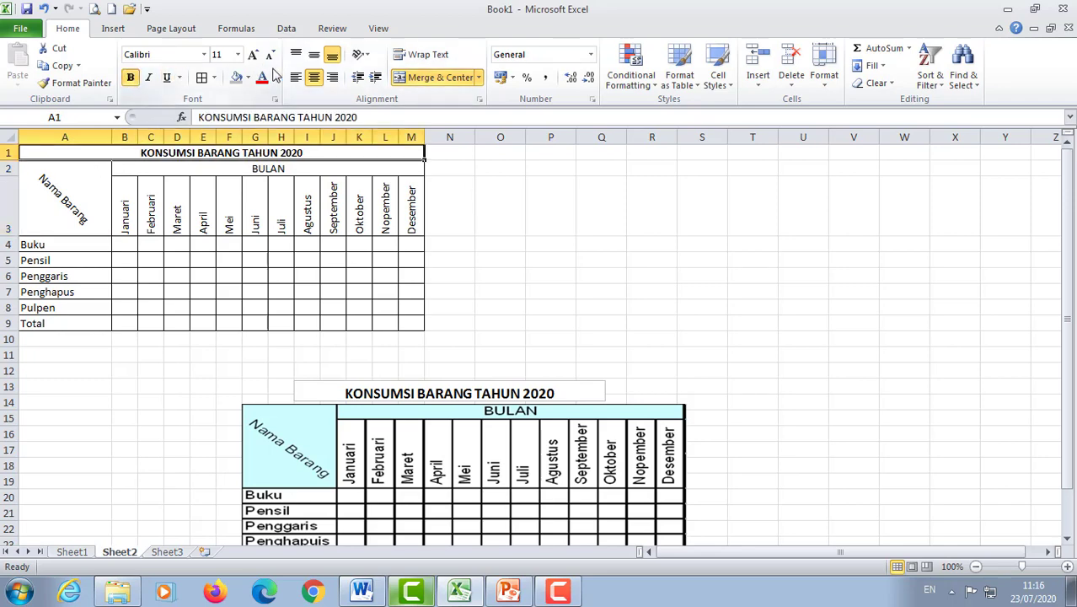
left_click(124, 211)
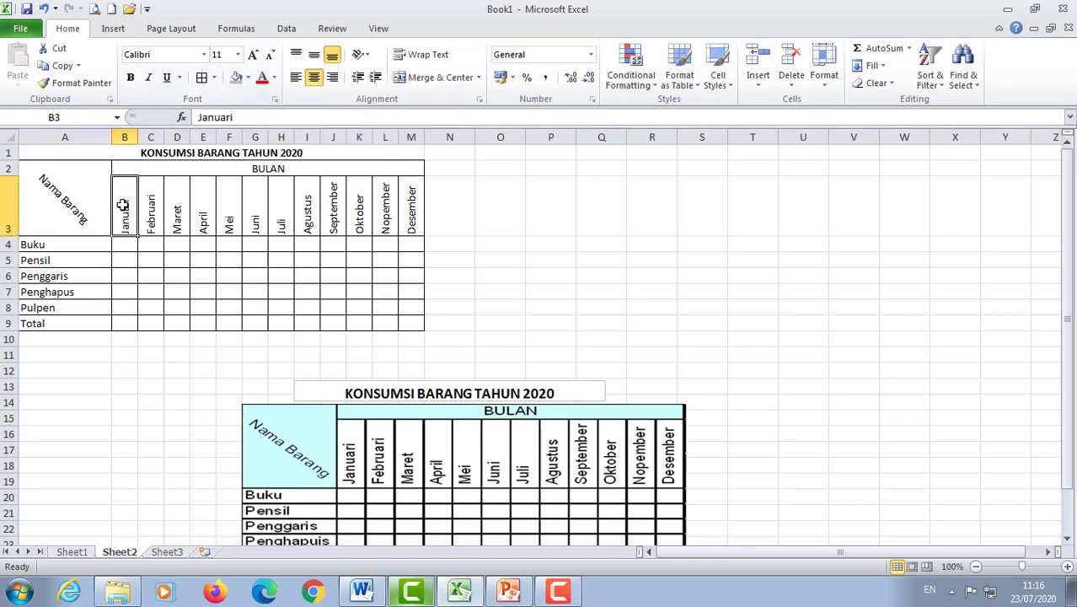
left_click_drag(37, 155, 234, 324)
left_click(238, 55)
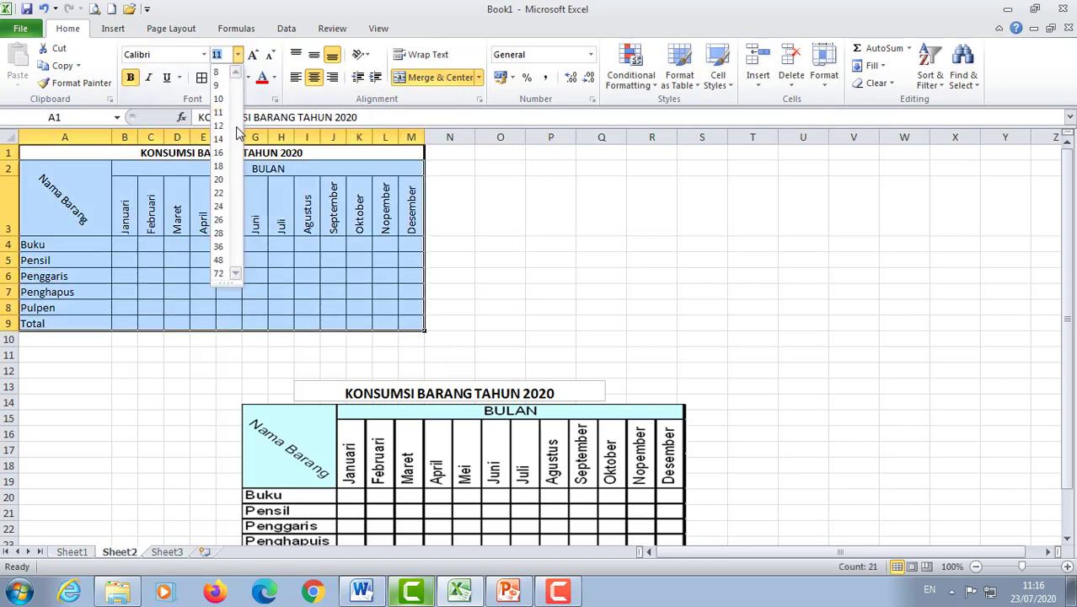
left_click(221, 126)
left_click(94, 276)
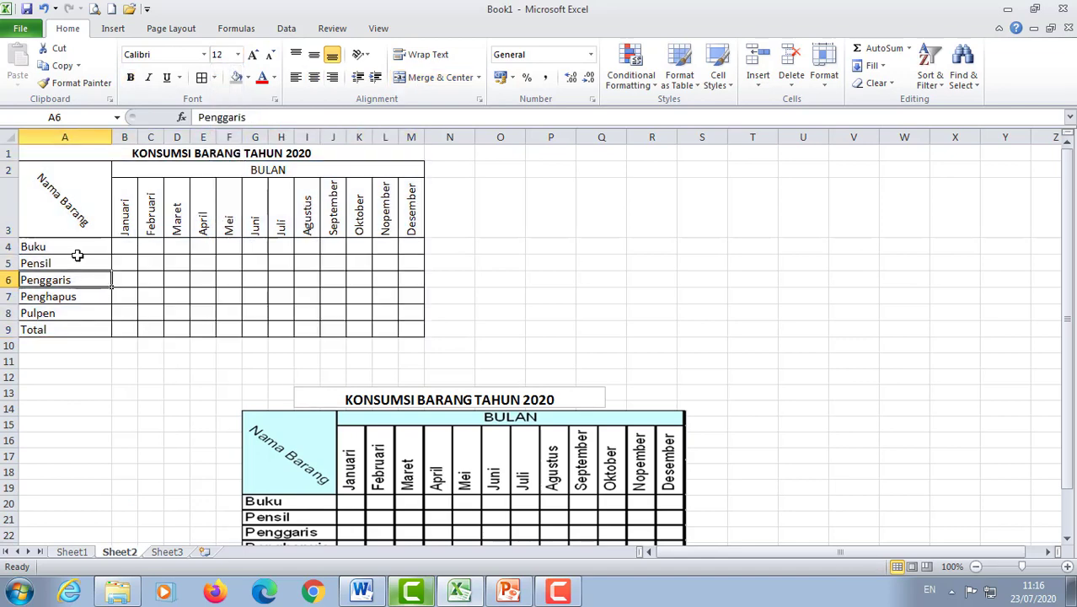
Make the table headings in A2:M3 and the item names in A4:A9 bold.
left_click_drag(49, 172, 256, 224)
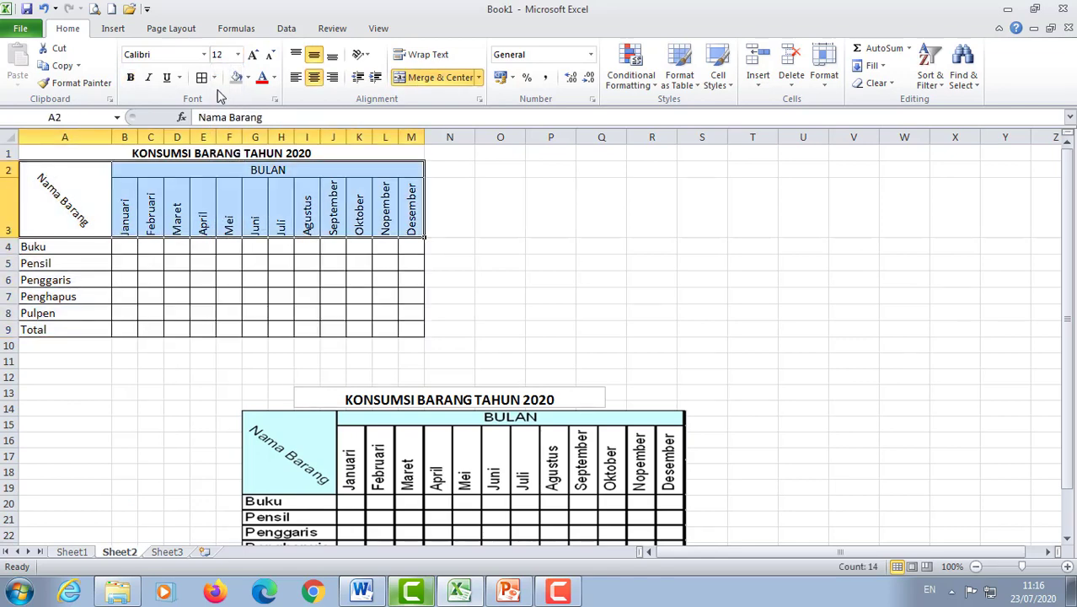
left_click(130, 76)
left_click_drag(59, 252, 79, 331)
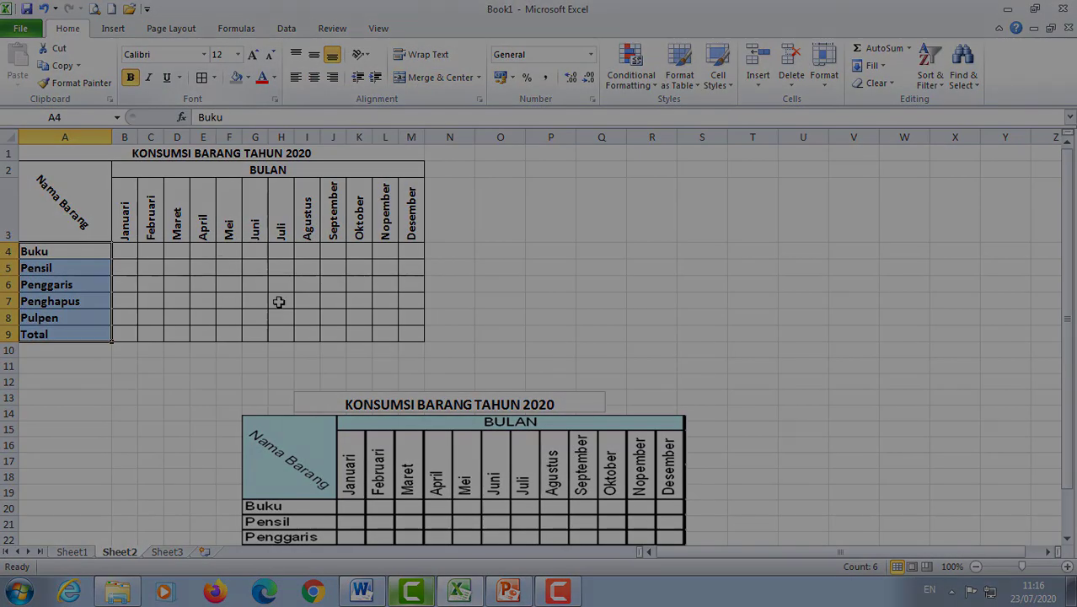